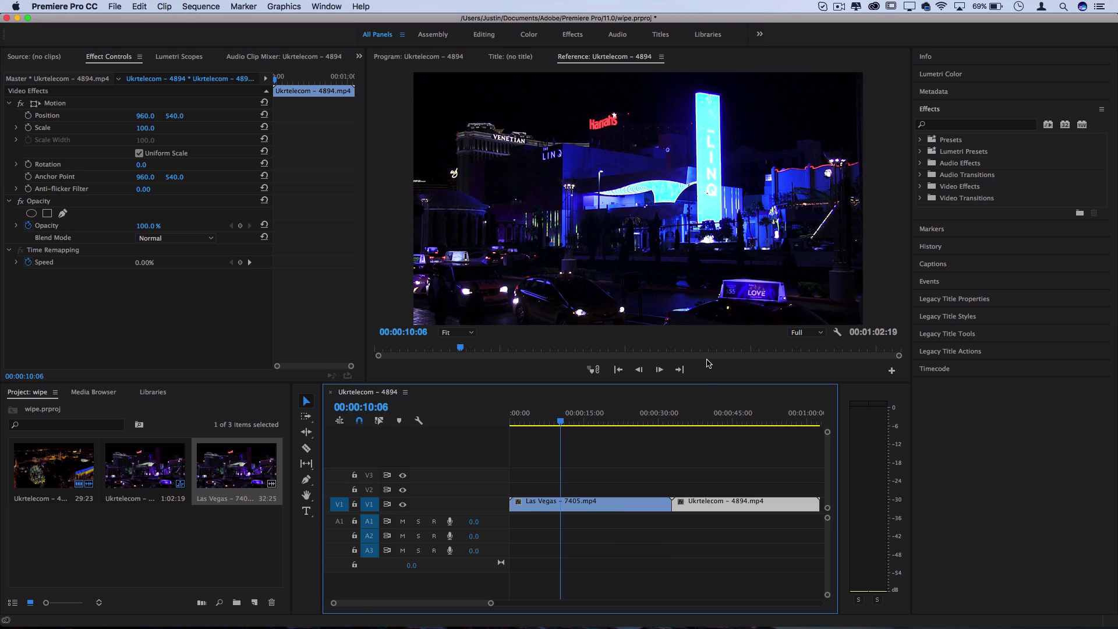
Apply Distort > Mirror to the Ukrtelecom - 4894.mp4 clip and set its Reflection Center X to 964.
{"action": "left_click", "coordinate": [641, 464]}
{"action": "left_click", "coordinate": [948, 124]}
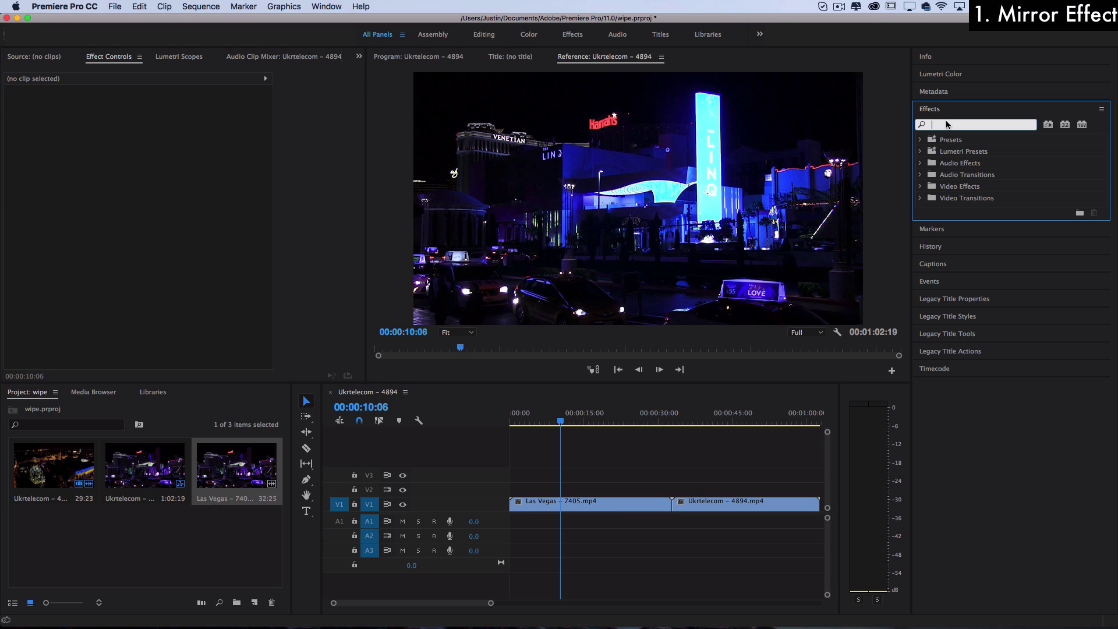
{"action": "type", "text": "mirror"}
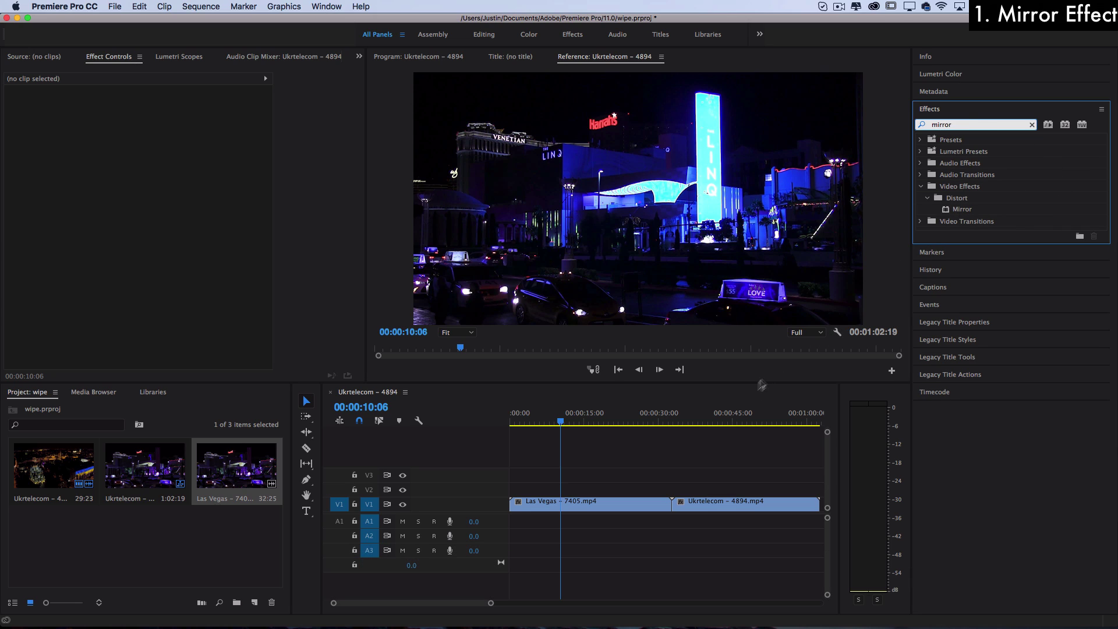
{"action": "left_click", "coordinate": [730, 414]}
{"action": "left_click_drag", "start_coordinate": [961, 209], "coordinate": [741, 505]}
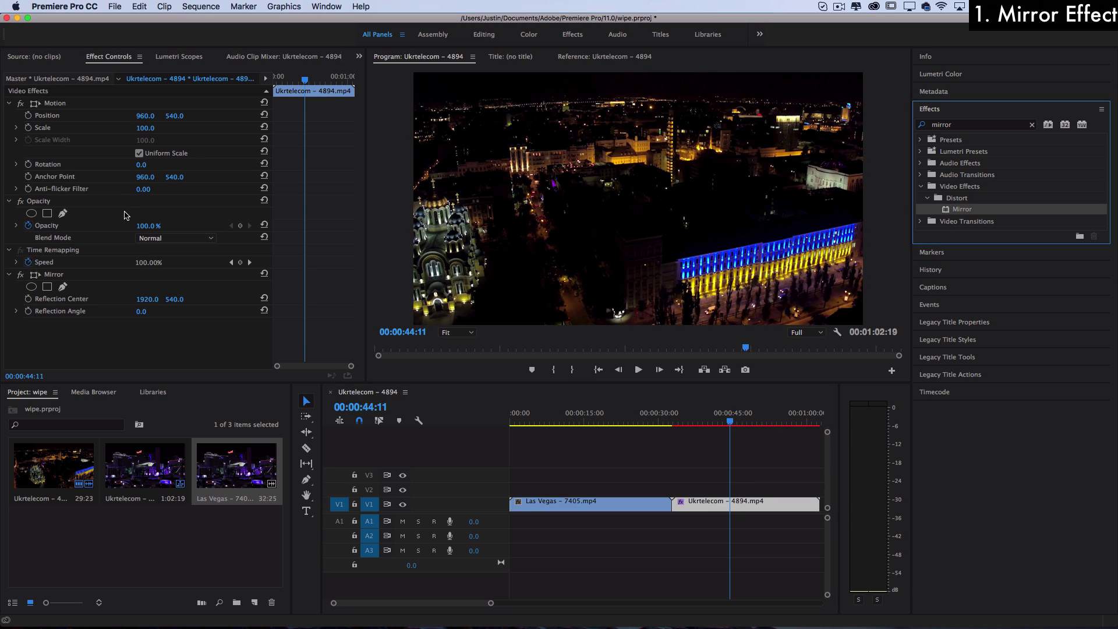
{"action": "left_click", "coordinate": [60, 280]}
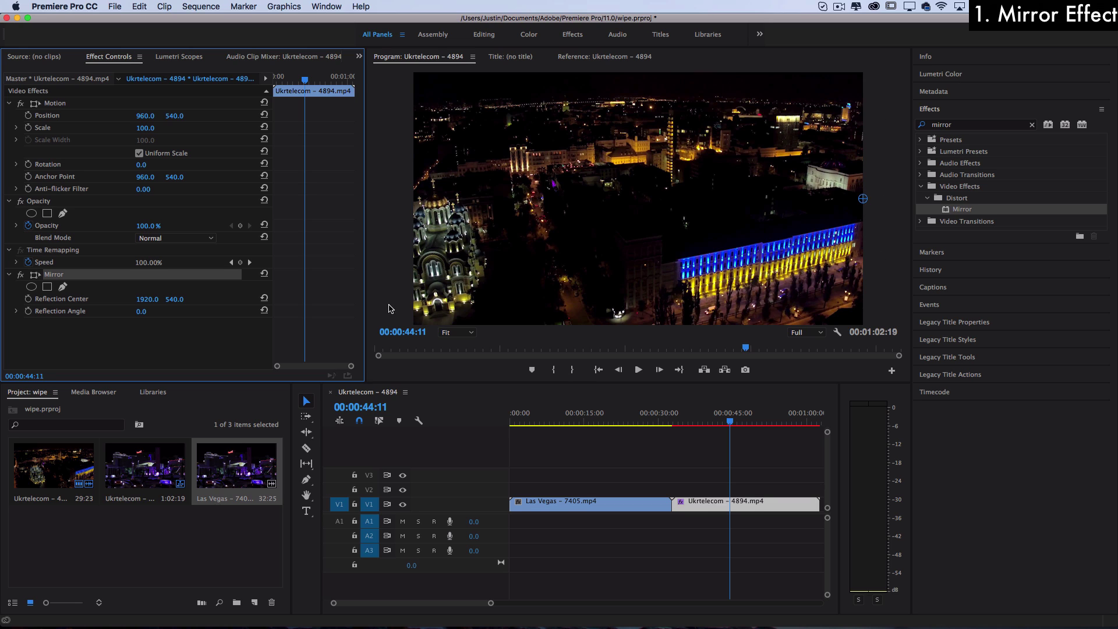
{"action": "left_click_drag", "start_coordinate": [151, 303], "coordinate": [110, 304]}
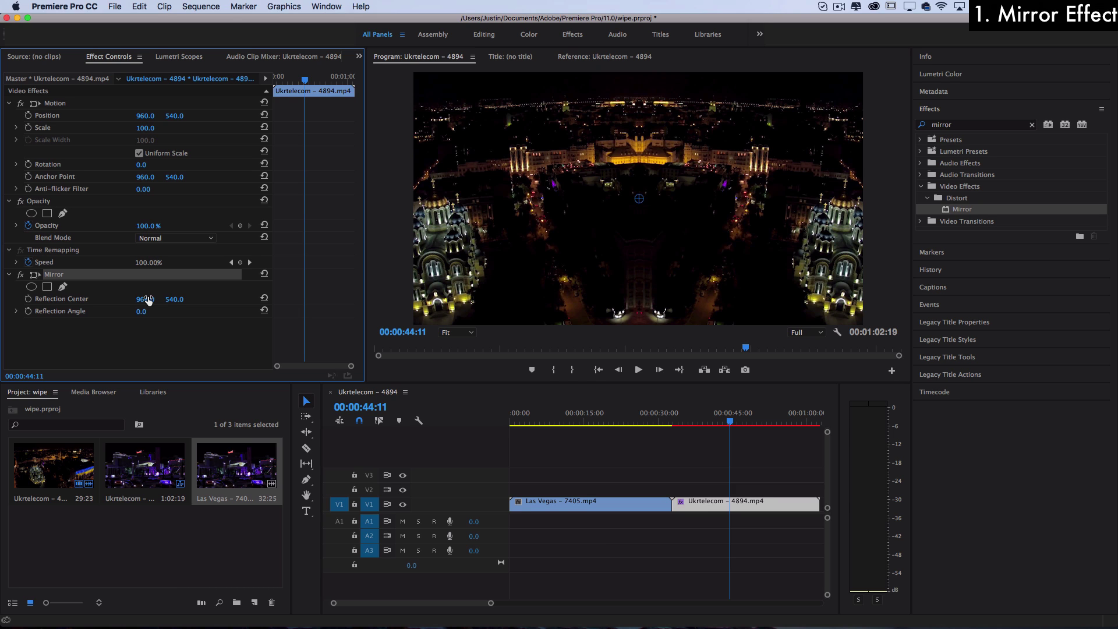
Preview the mirrored clip, then tilt the Mirror to a 33° Reflection Angle with Reflection Center X 1590.
{"action": "left_click", "coordinate": [714, 446]}
{"action": "key", "text": "space"}
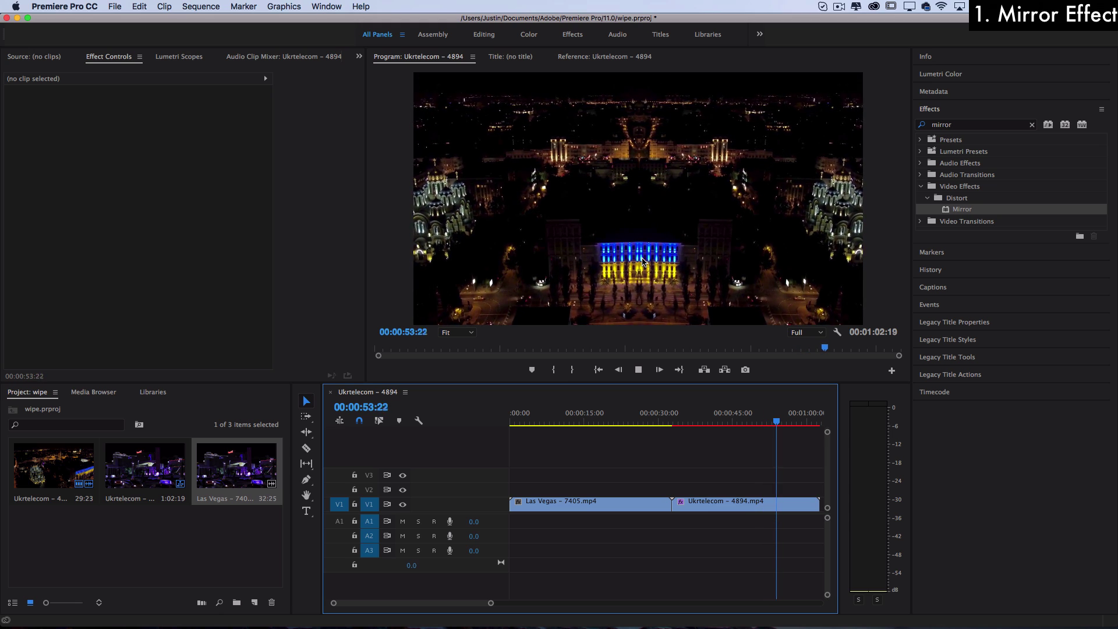
{"action": "key", "text": "space"}
{"action": "key", "text": "d"}
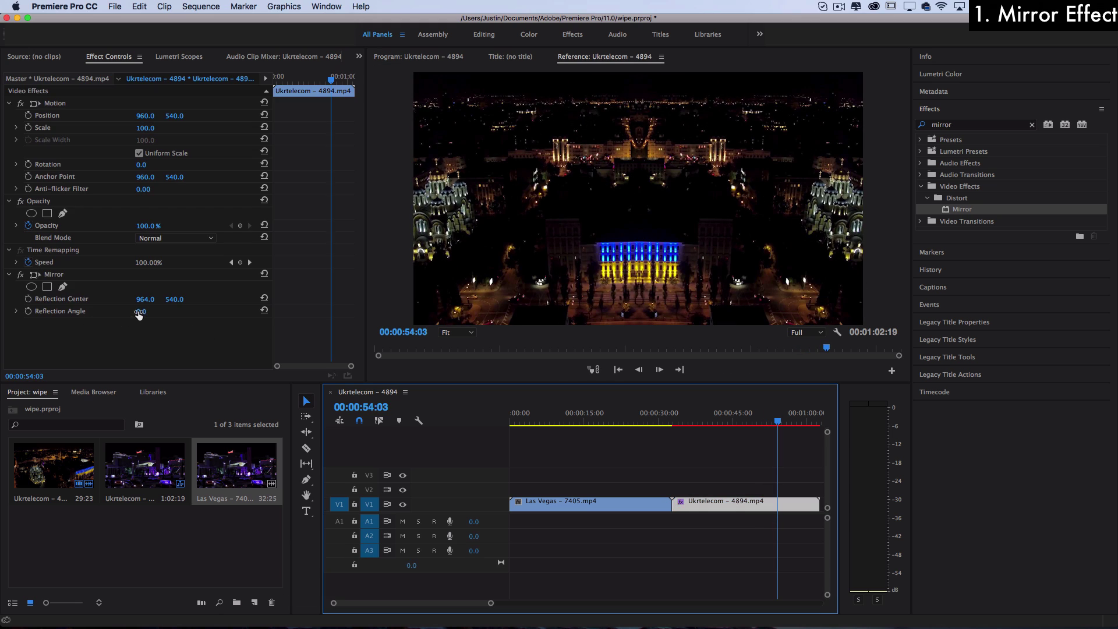
{"action": "mouse_move", "coordinate": [138, 315]}
{"action": "left_mouse_down"}
{"action": "mouse_move", "coordinate": [159, 315]}
{"action": "mouse_move", "coordinate": [148, 300]}
{"action": "left_mouse_up"}
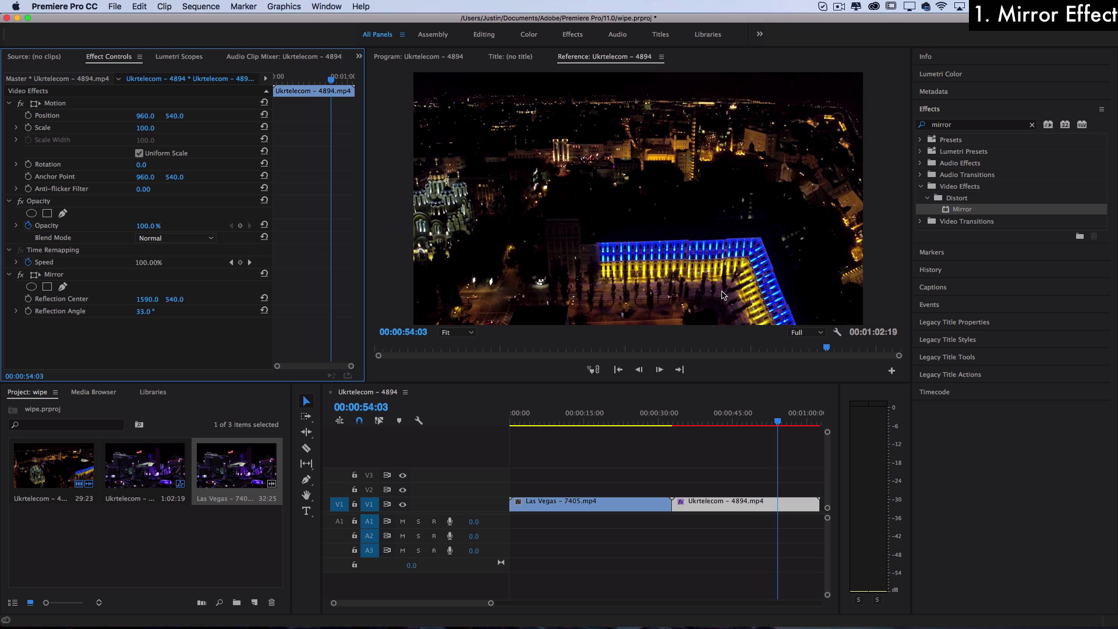
Preview the angled mirror, then add a second Mirror to the Ukrtelecom clip and rotate its Reflection Angle.
{"action": "key", "text": "space"}
{"action": "key", "text": "space"}
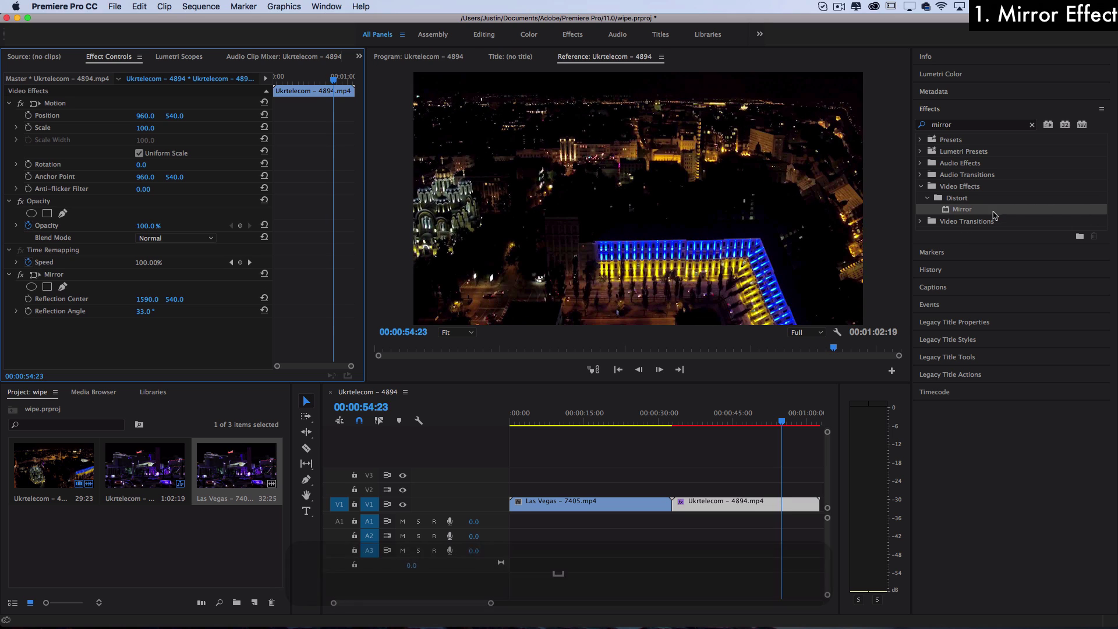
{"action": "left_click_drag", "start_coordinate": [966, 211], "coordinate": [699, 503]}
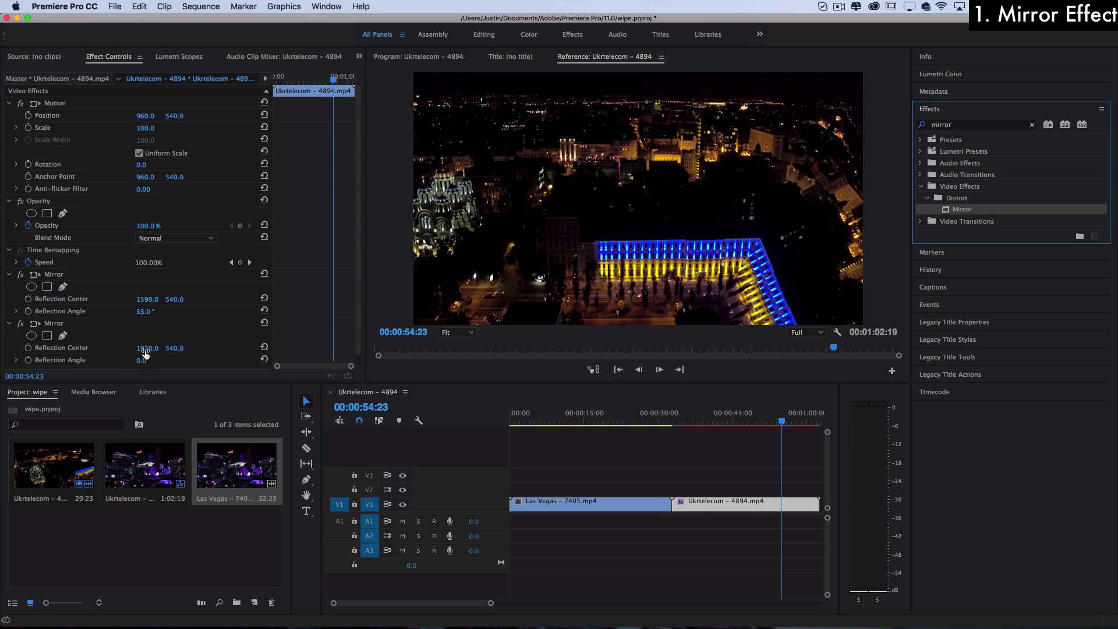
{"action": "left_click_drag", "start_coordinate": [139, 364], "coordinate": [157, 362]}
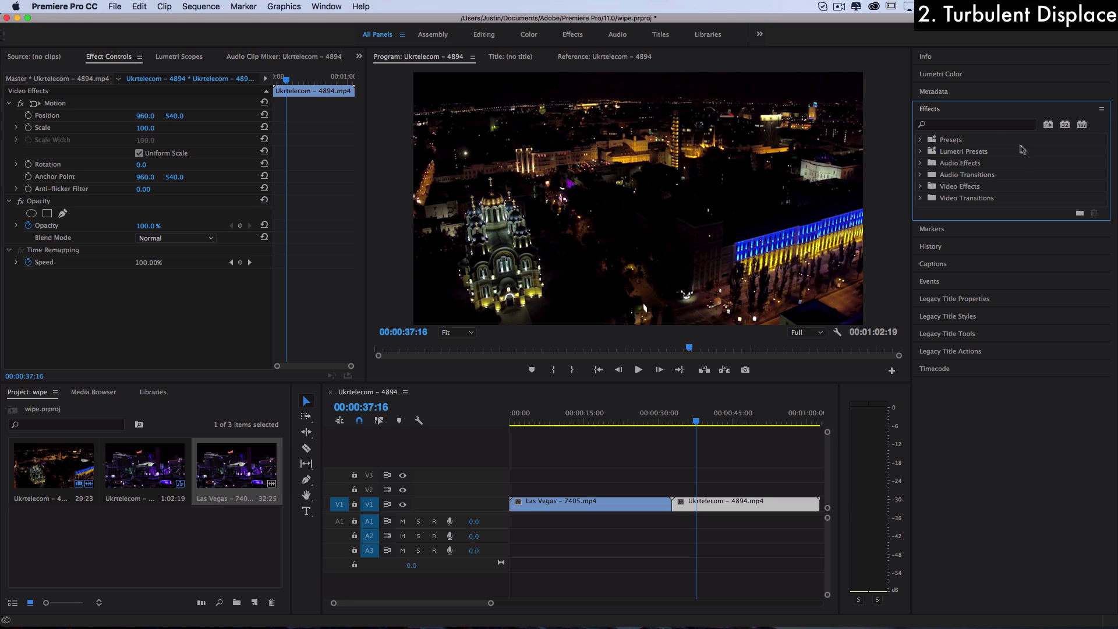
Search 'turbu', apply Turbulent Displace to the Ukrtelecom clip, and preview the distortion.
{"action": "left_click", "coordinate": [983, 129]}
{"action": "type", "text": "turbu"}
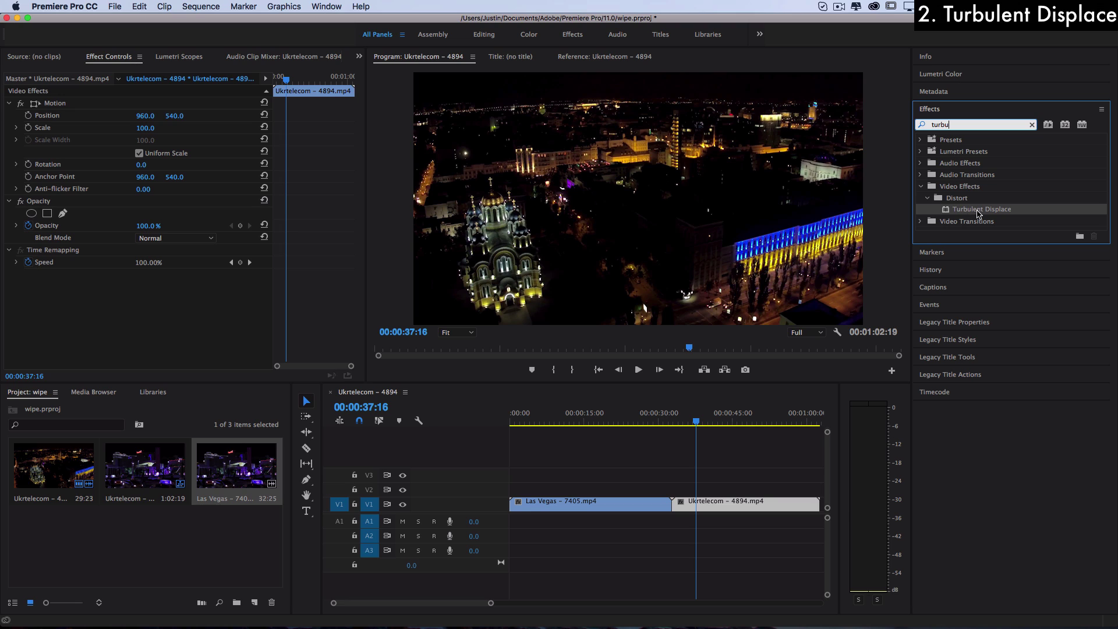
{"action": "left_click_drag", "start_coordinate": [979, 214], "coordinate": [690, 508]}
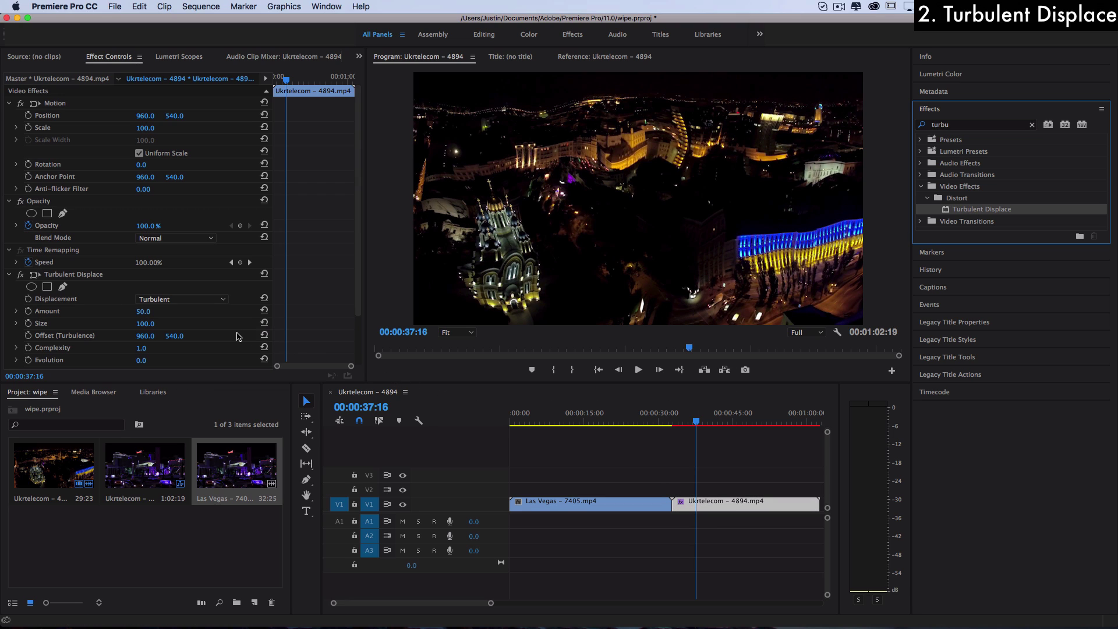
{"action": "key", "text": "space"}
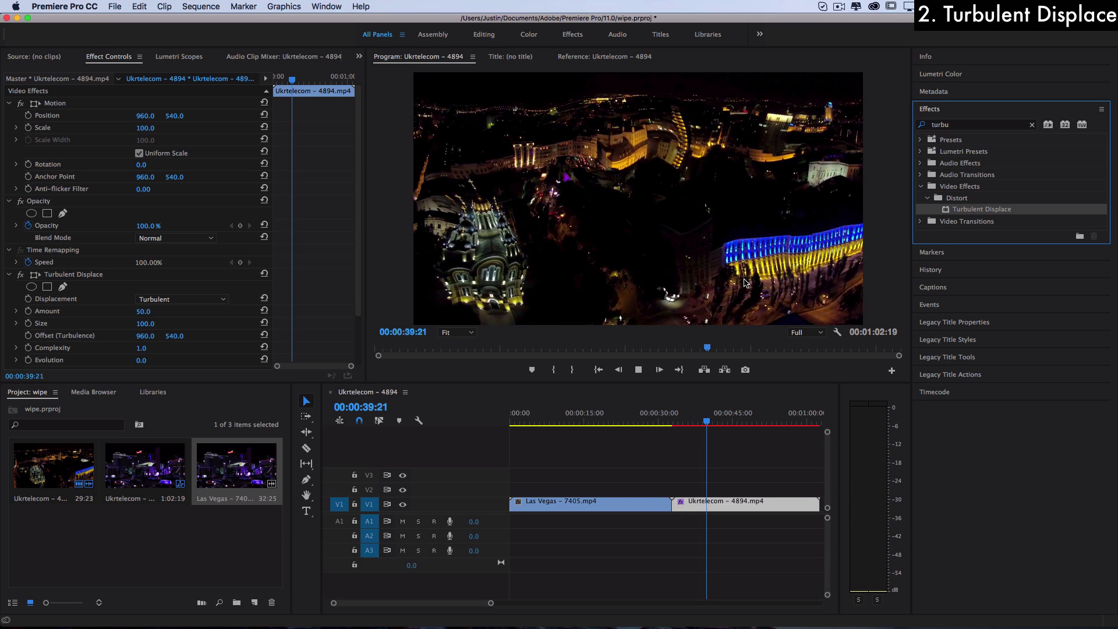
{"action": "key", "text": "space"}
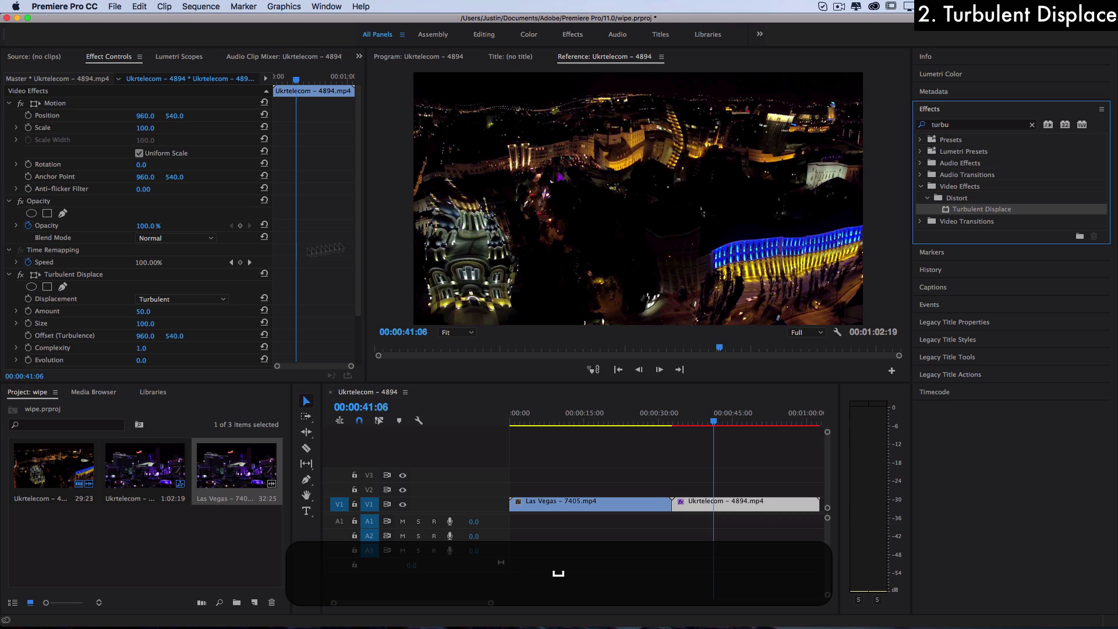
Experiment with Turbulent Displace Amount and Size, then reset them to defaults (Amount 50, Size 100).
{"action": "scroll", "coordinate": [197, 355], "scroll_direction": "down", "scroll_amount": 1}
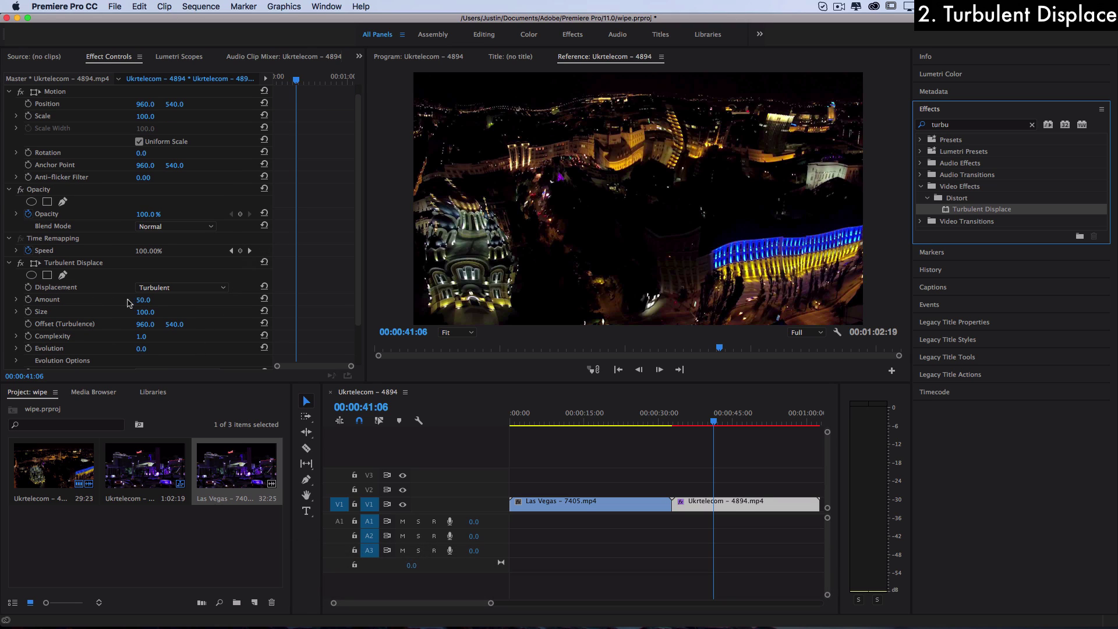
{"action": "left_click", "coordinate": [182, 306]}
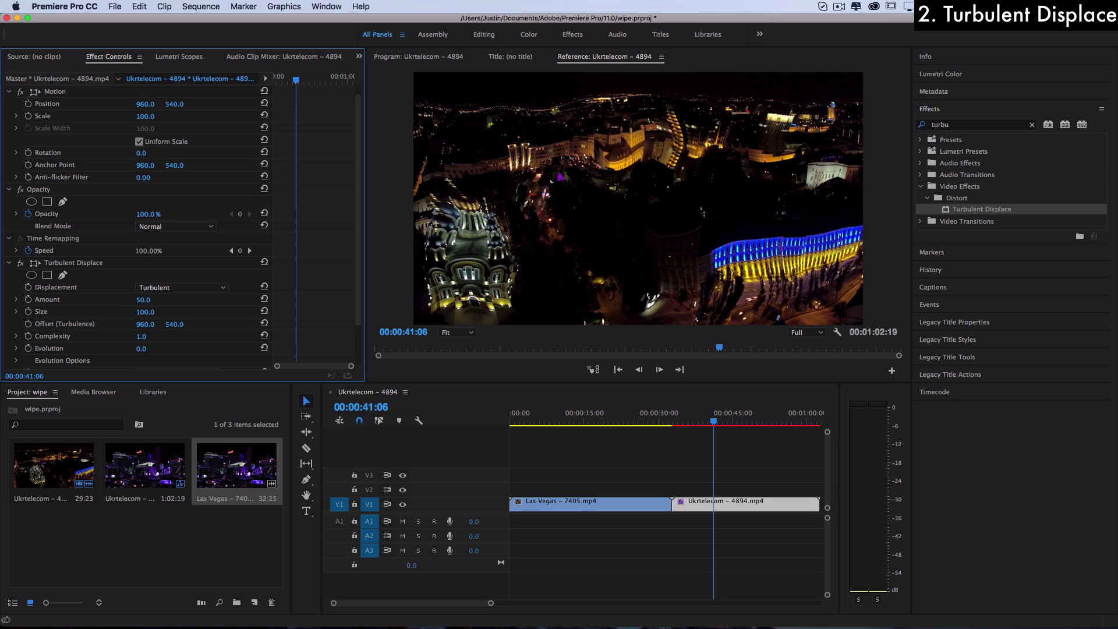
{"action": "left_click_drag", "start_coordinate": [143, 299], "coordinate": [35, 310]}
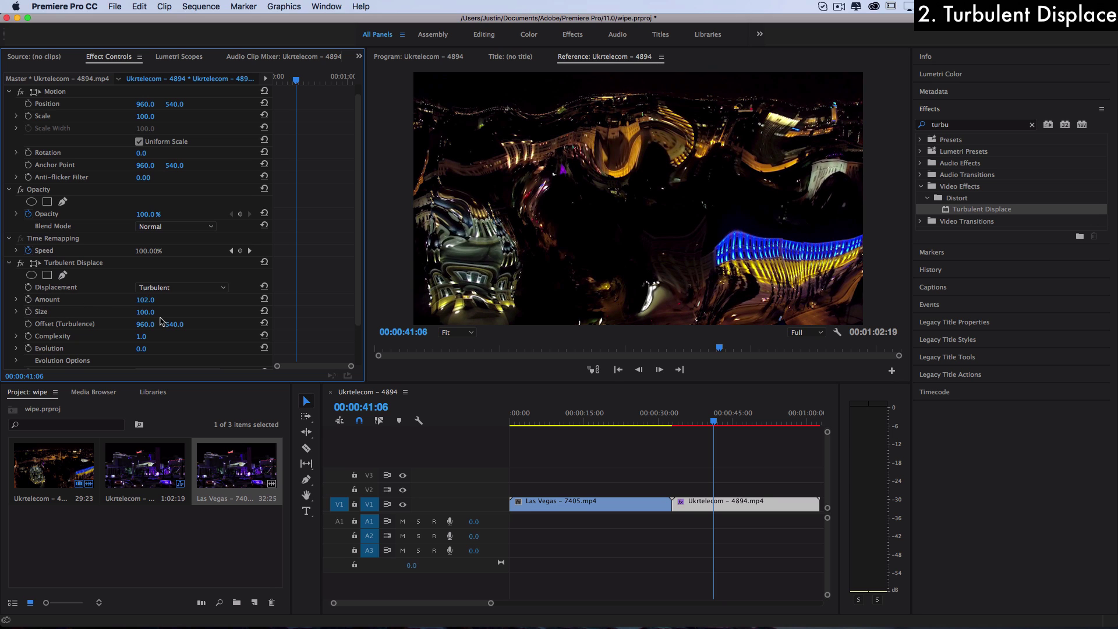
{"action": "mouse_move", "coordinate": [145, 311]}
{"action": "left_mouse_down"}
{"action": "mouse_move", "coordinate": [69, 313]}
{"action": "mouse_move", "coordinate": [157, 313]}
{"action": "left_mouse_up"}
{"action": "left_click", "coordinate": [264, 262]}
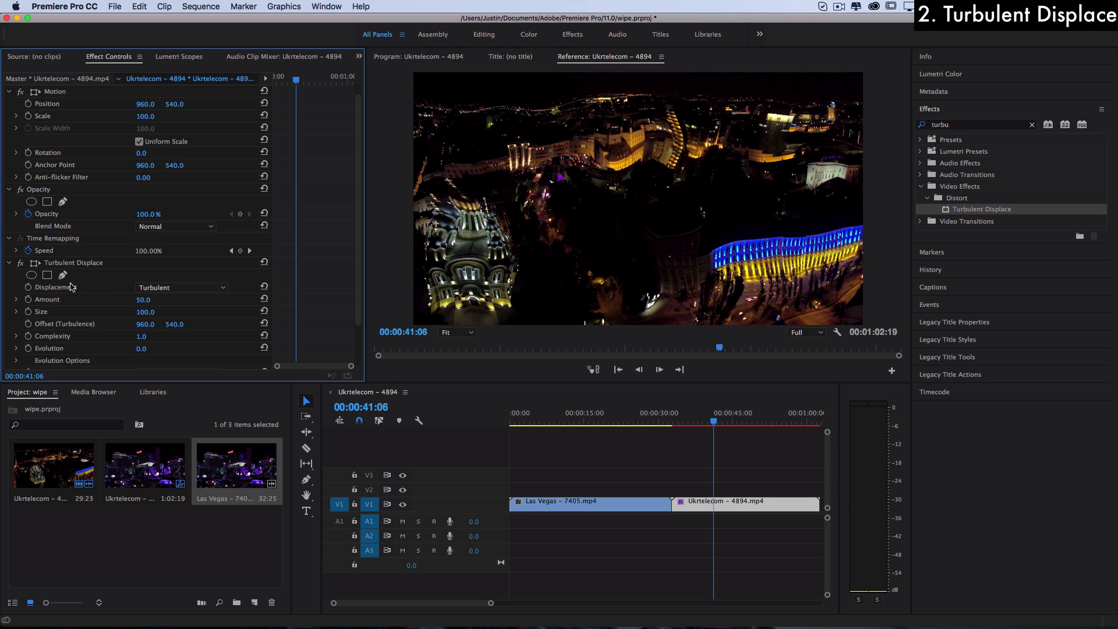
Try the Twist and Turbulent Smoother displacement types, settling on plain Turbulent.
{"action": "left_click", "coordinate": [179, 288]}
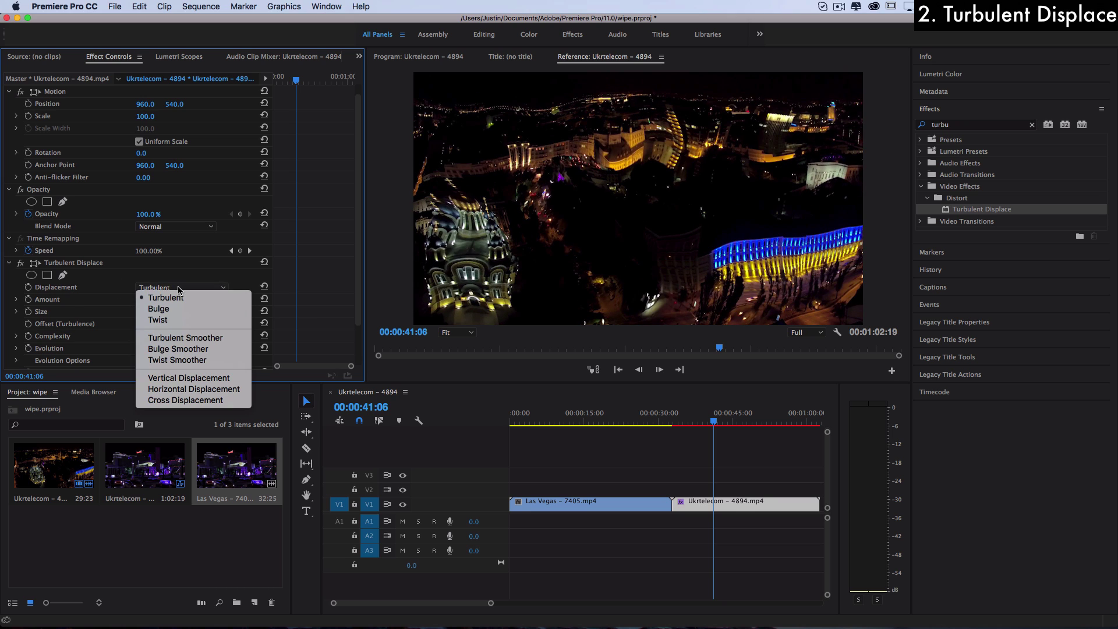
{"action": "left_click", "coordinate": [171, 320]}
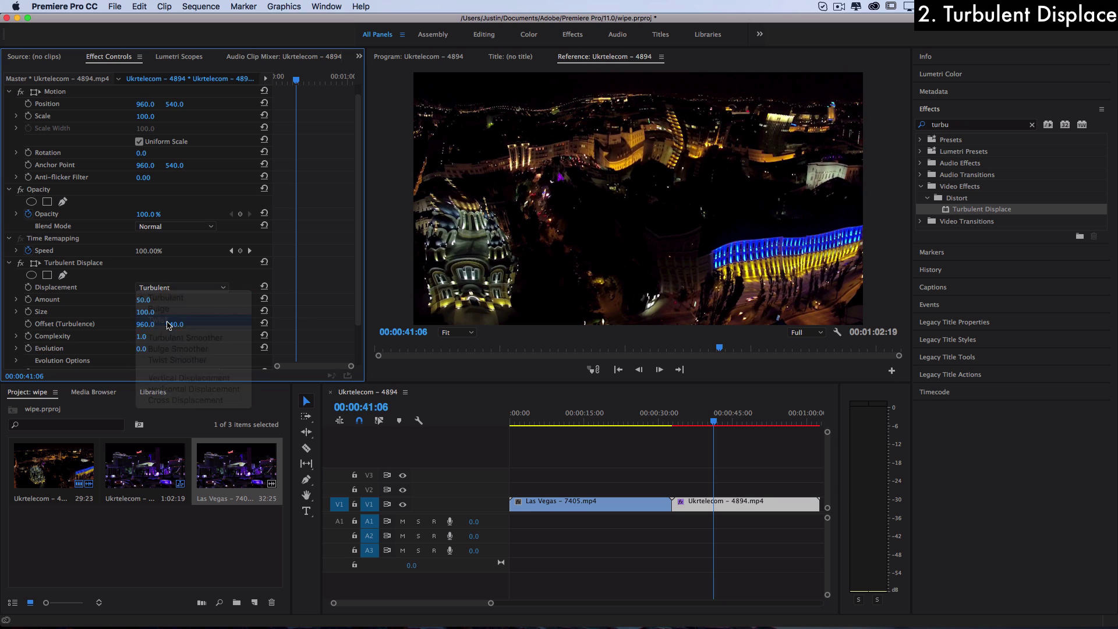
{"action": "left_click", "coordinate": [184, 288]}
{"action": "left_click", "coordinate": [187, 340]}
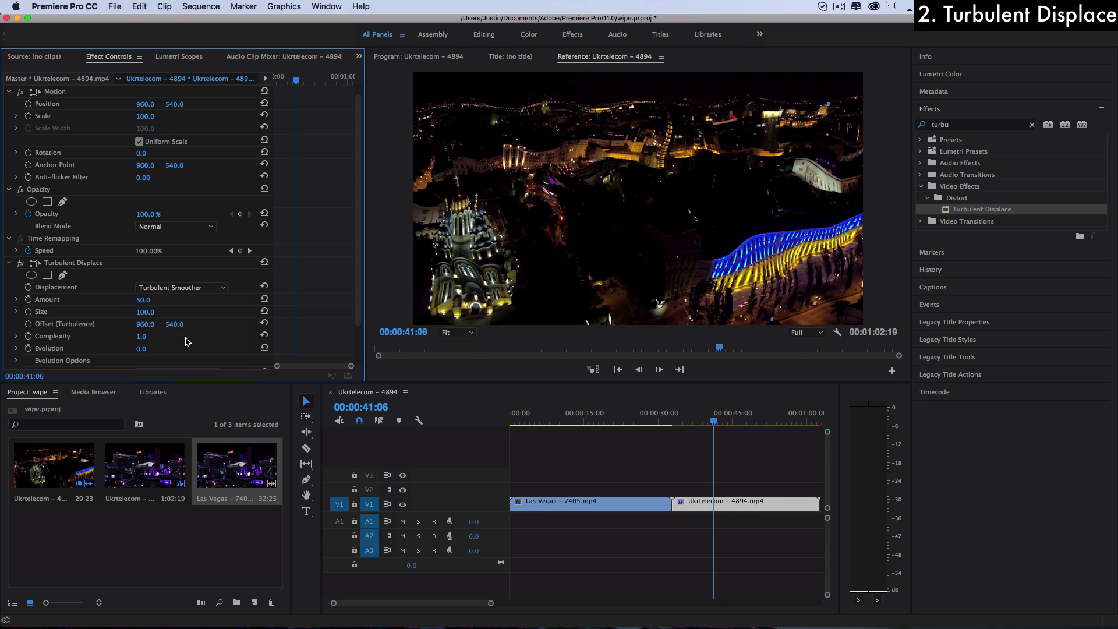
{"action": "left_click", "coordinate": [184, 288]}
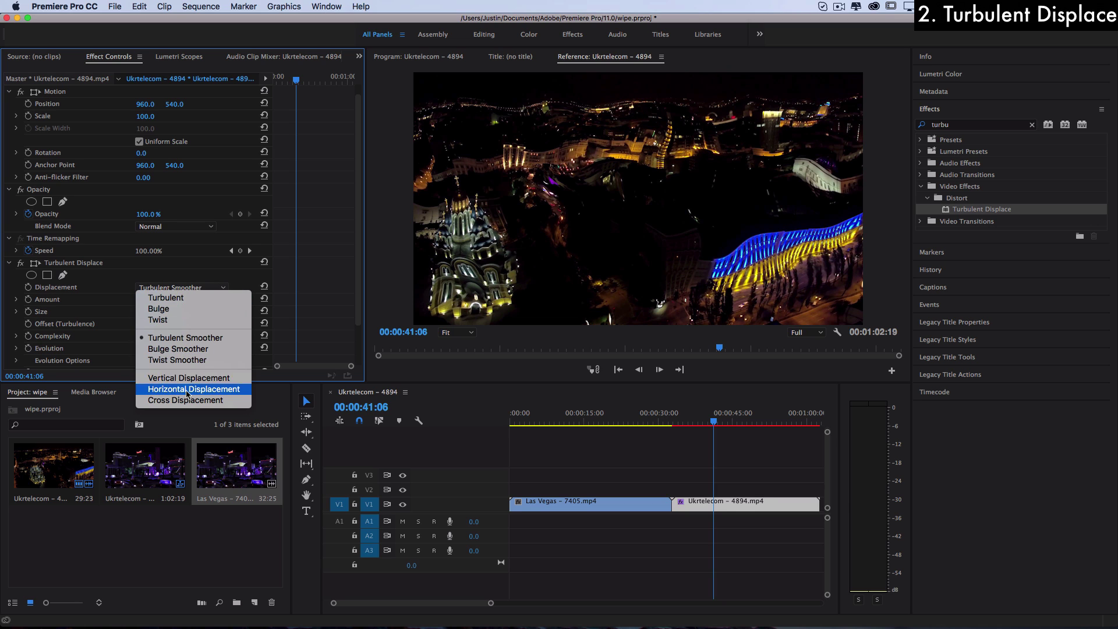
{"action": "left_click", "coordinate": [152, 296]}
{"action": "left_click", "coordinate": [316, 80]}
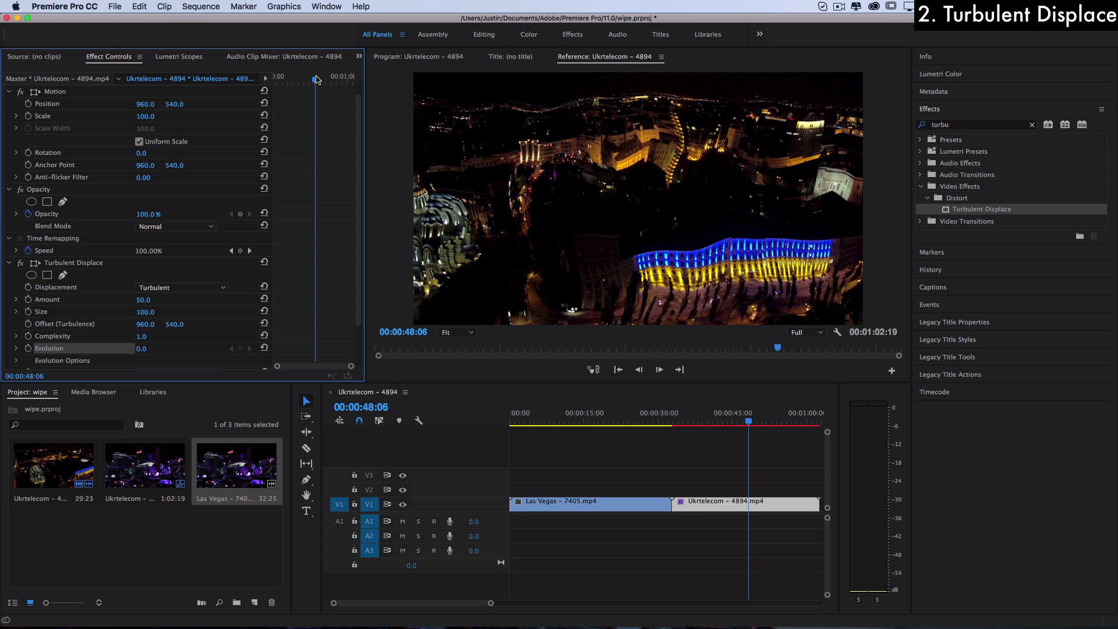
Scrub the Effect Controls playhead across the Ukrtelecom clip, then play from 00:00:34:20 to preview the distortion.
{"action": "left_click_drag", "start_coordinate": [316, 79], "coordinate": [263, 75]}
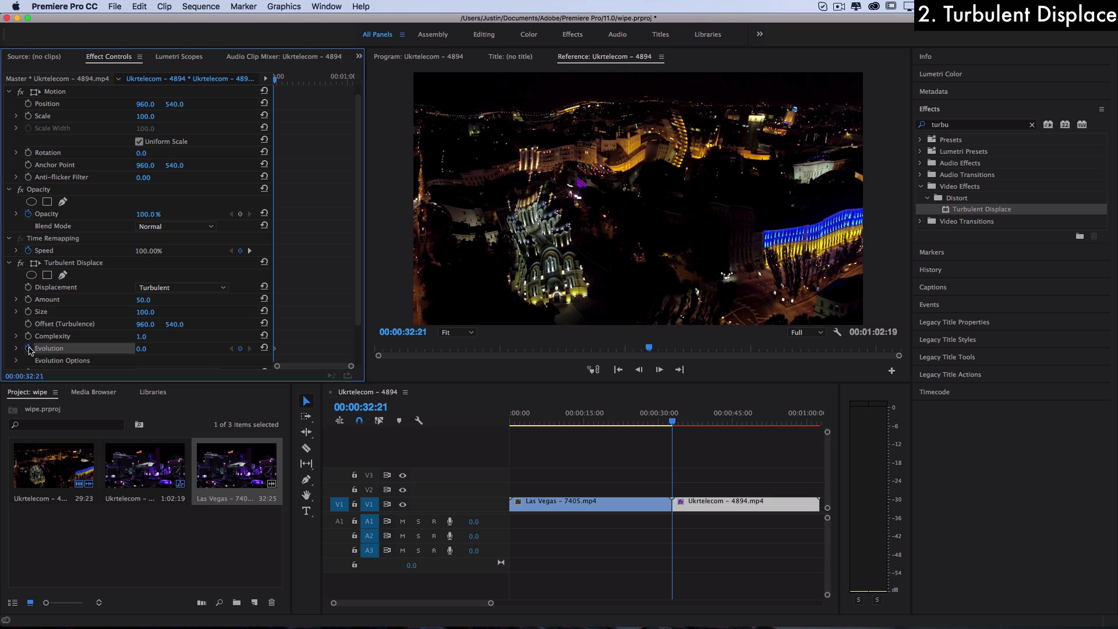
{"action": "left_click_drag", "start_coordinate": [336, 79], "coordinate": [403, 82]}
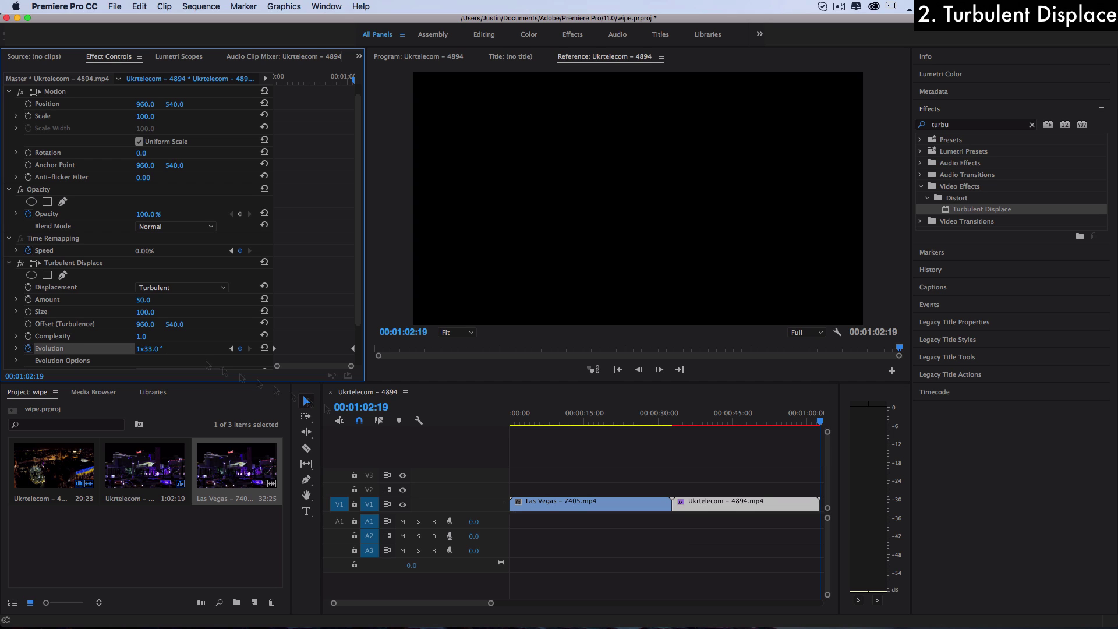
{"action": "left_click", "coordinate": [683, 422]}
{"action": "key", "text": "space"}
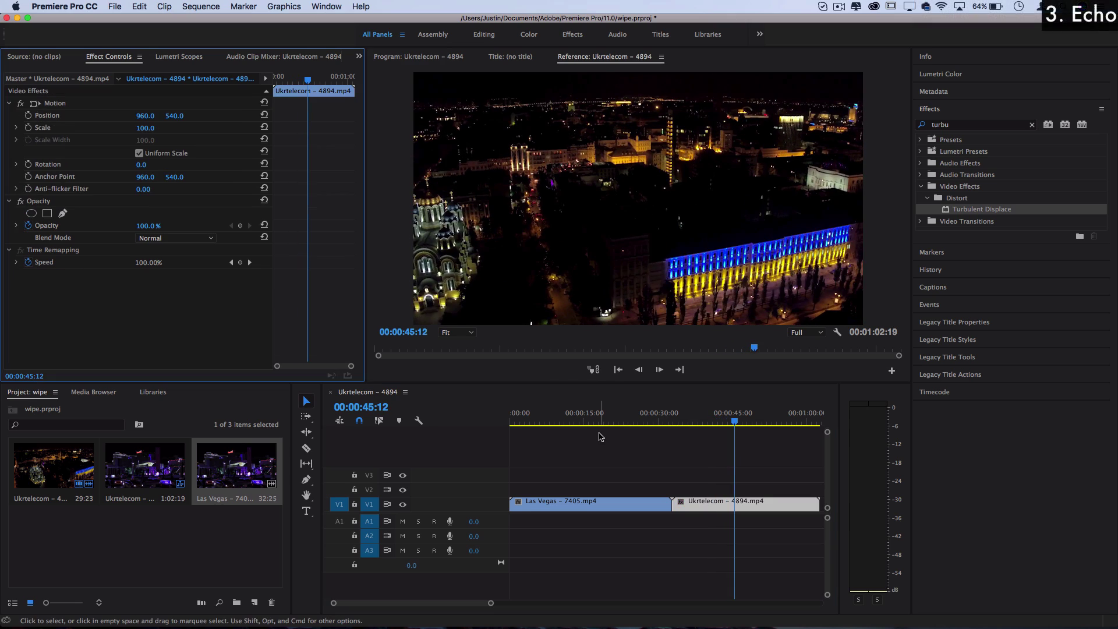
Search 'echo' and apply the Time > Echo effect to the Ukrtelecom clip.
{"action": "left_click", "coordinate": [978, 125]}
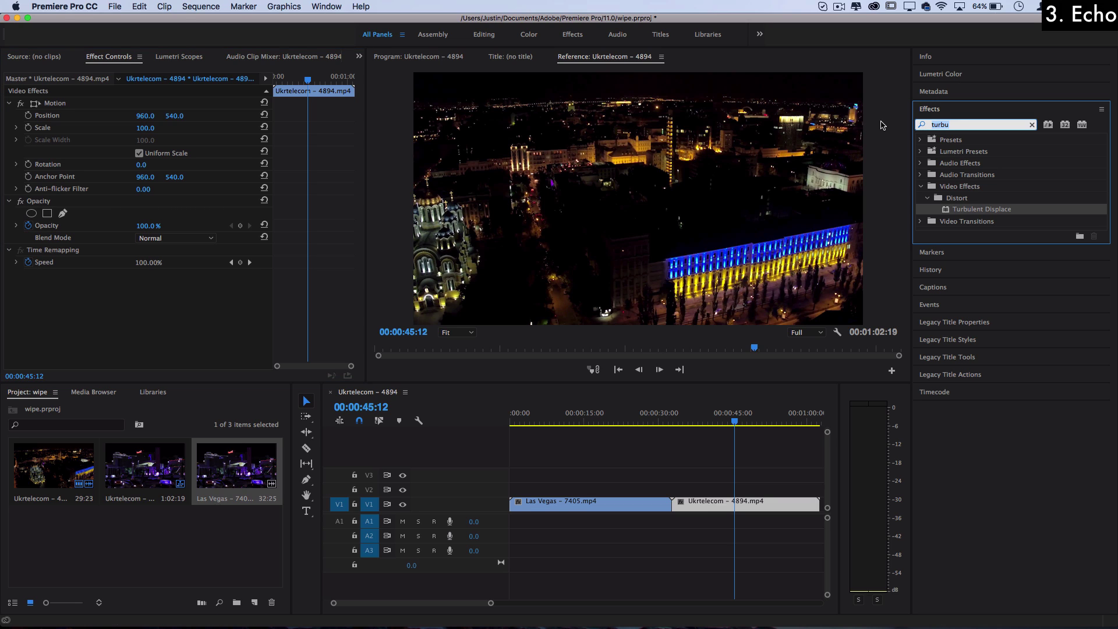
{"action": "type", "text": "echo"}
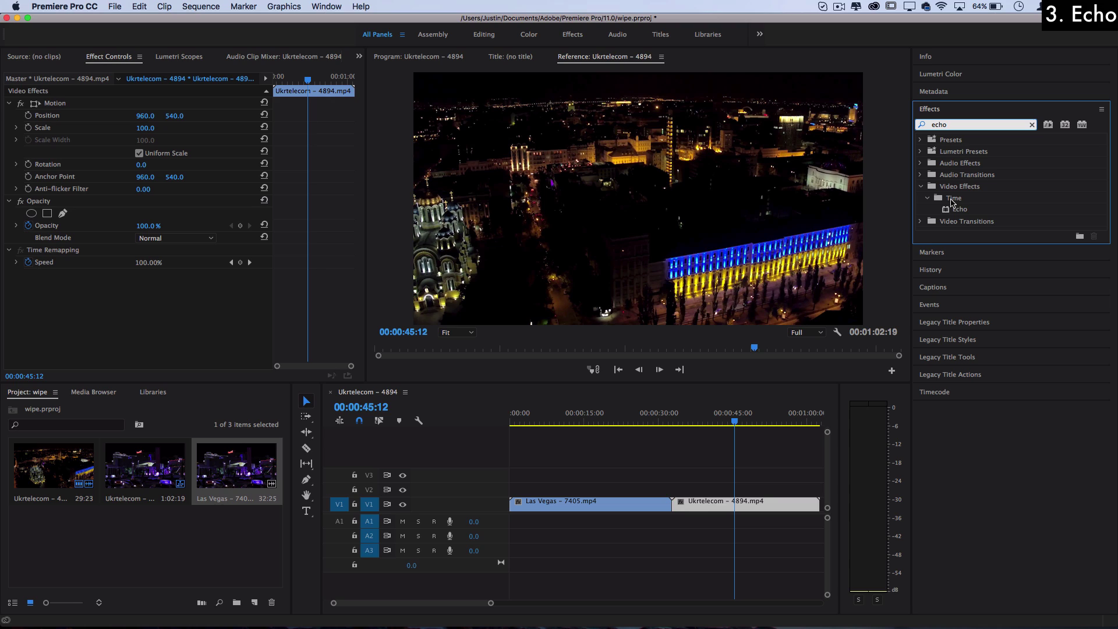
{"action": "left_click_drag", "start_coordinate": [956, 209], "coordinate": [739, 504]}
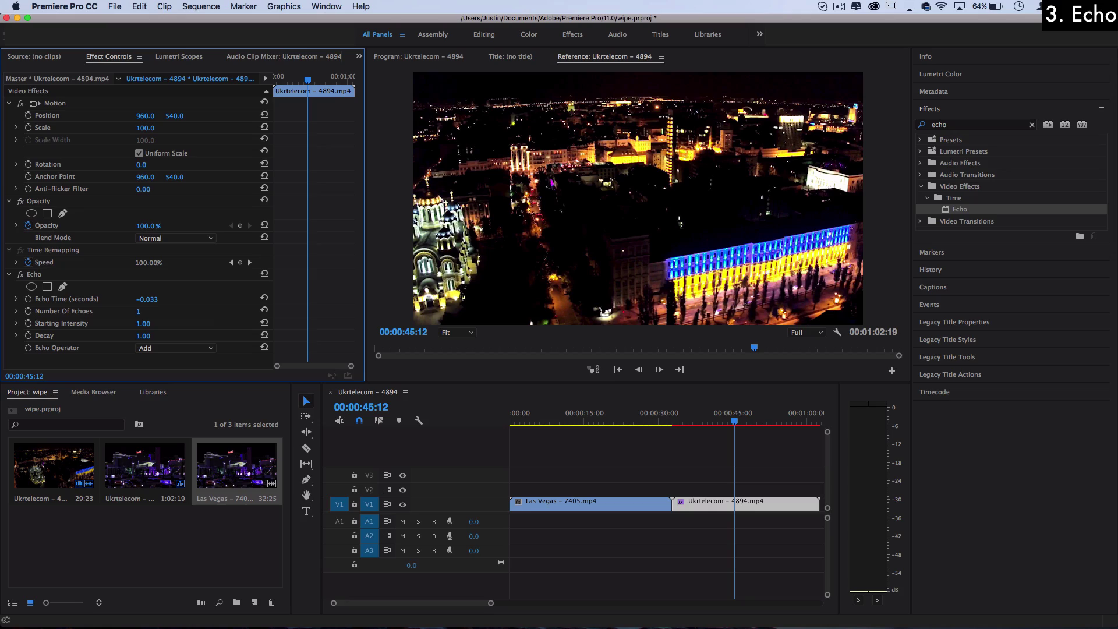
Set the Echo effect's Echo Time to -1.000.
{"action": "left_click_drag", "start_coordinate": [145, 299], "coordinate": [69, 299]}
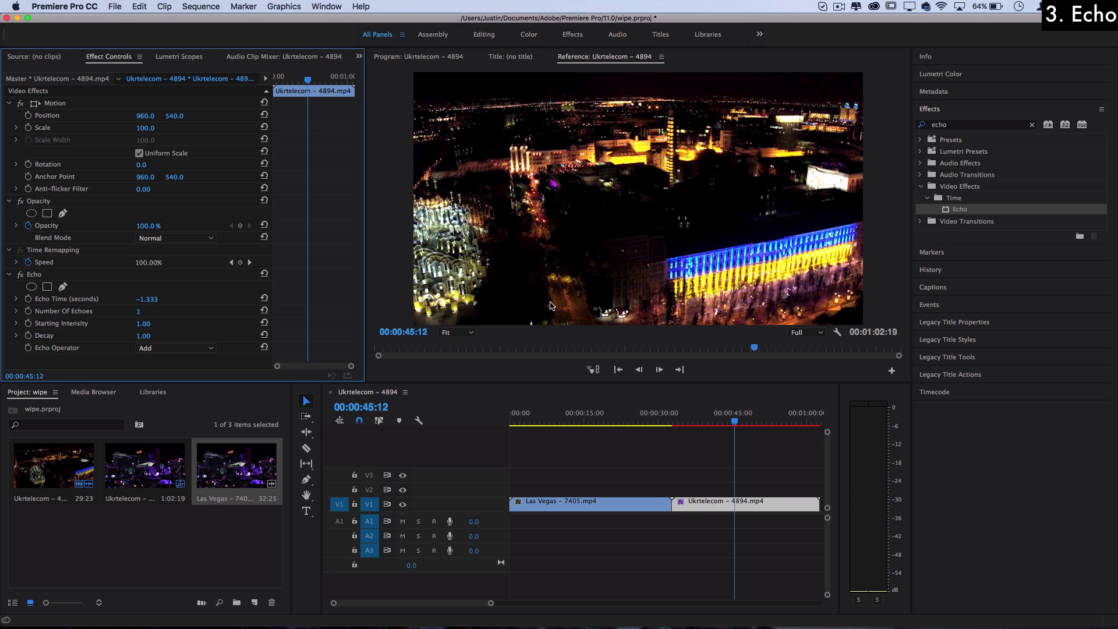
{"action": "left_click", "coordinate": [147, 300]}
{"action": "type", "text": "-1"}
{"action": "key", "text": "Return"}
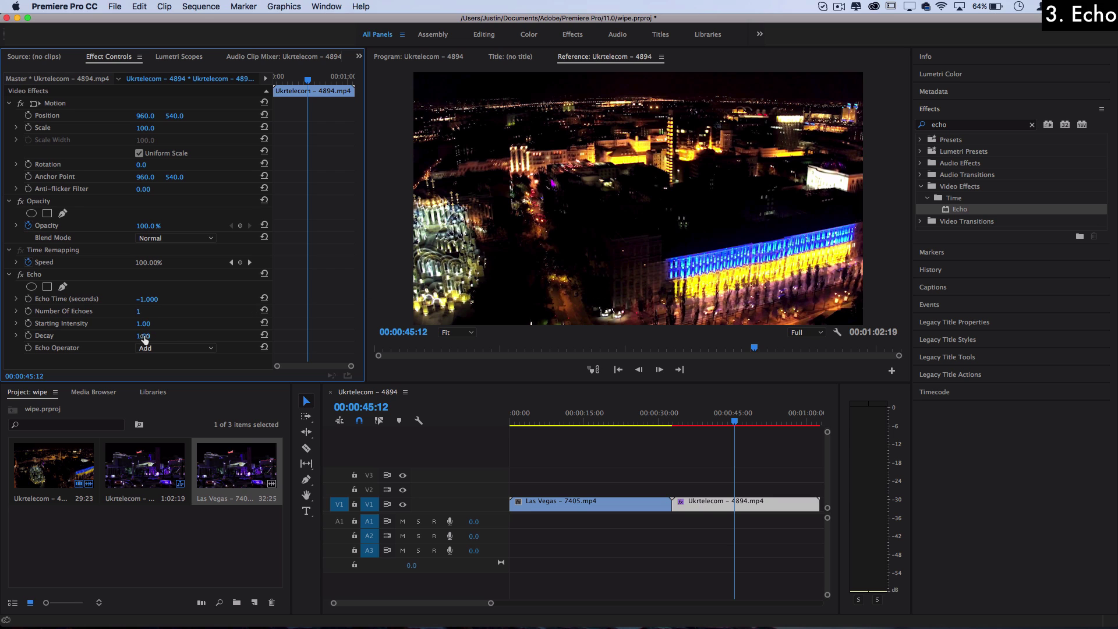
Lower the Echo Decay to 0.50 and set Number Of Echoes to 4.
{"action": "mouse_move", "coordinate": [143, 336]}
{"action": "left_mouse_down"}
{"action": "mouse_move", "coordinate": [127, 337]}
{"action": "mouse_move", "coordinate": [155, 336]}
{"action": "left_mouse_up"}
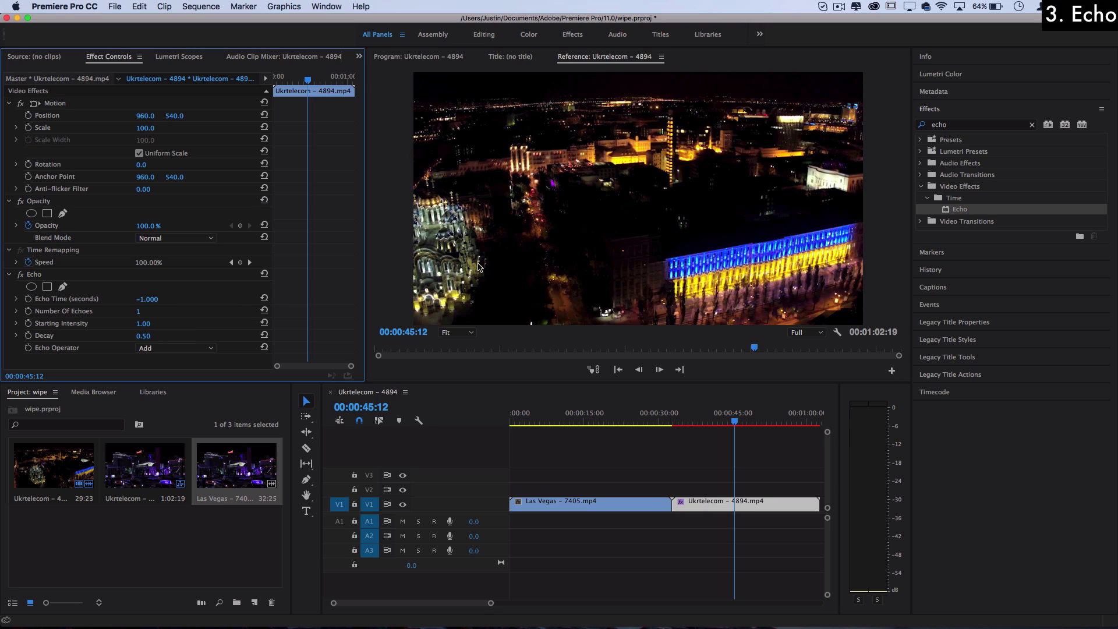
{"action": "left_click", "coordinate": [140, 311]}
{"action": "type", "text": "3"}
{"action": "key", "text": "Return"}
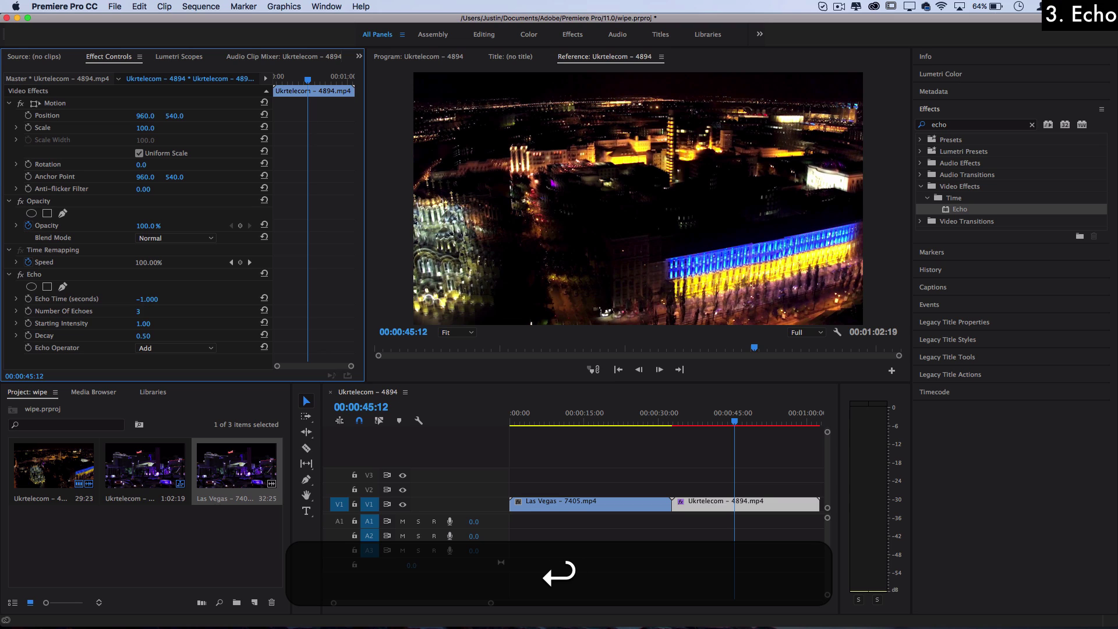
{"action": "left_click", "coordinate": [151, 308]}
{"action": "type", "text": "4"}
{"action": "key", "text": "Return"}
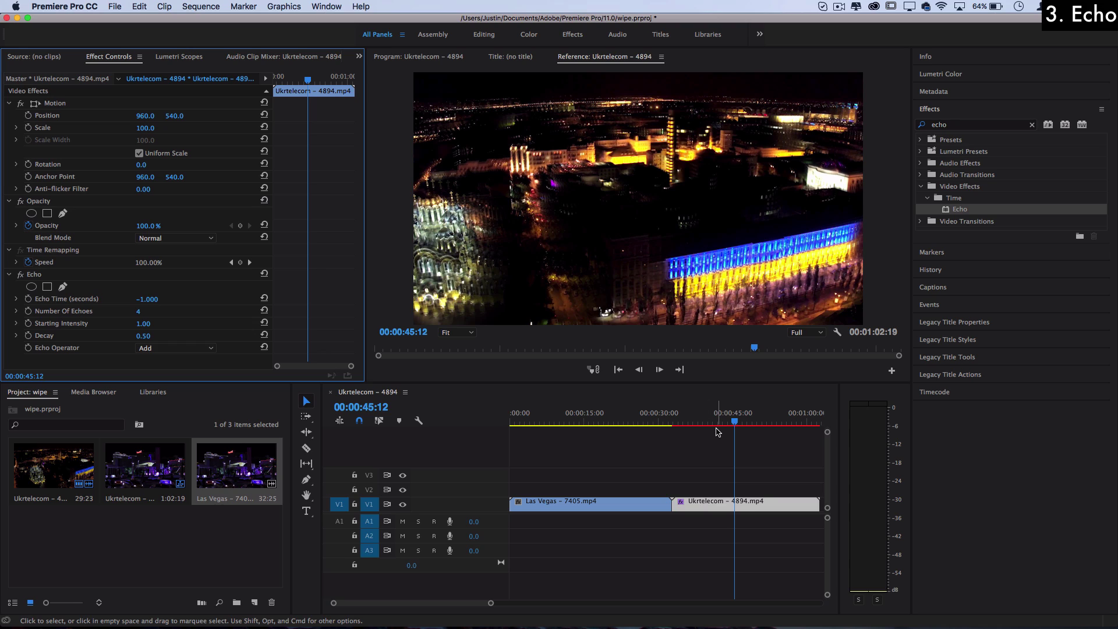
Set the Program monitor playback resolution to 1/4 and render effects from 00:00:39:09.
{"action": "left_click", "coordinate": [807, 332]}
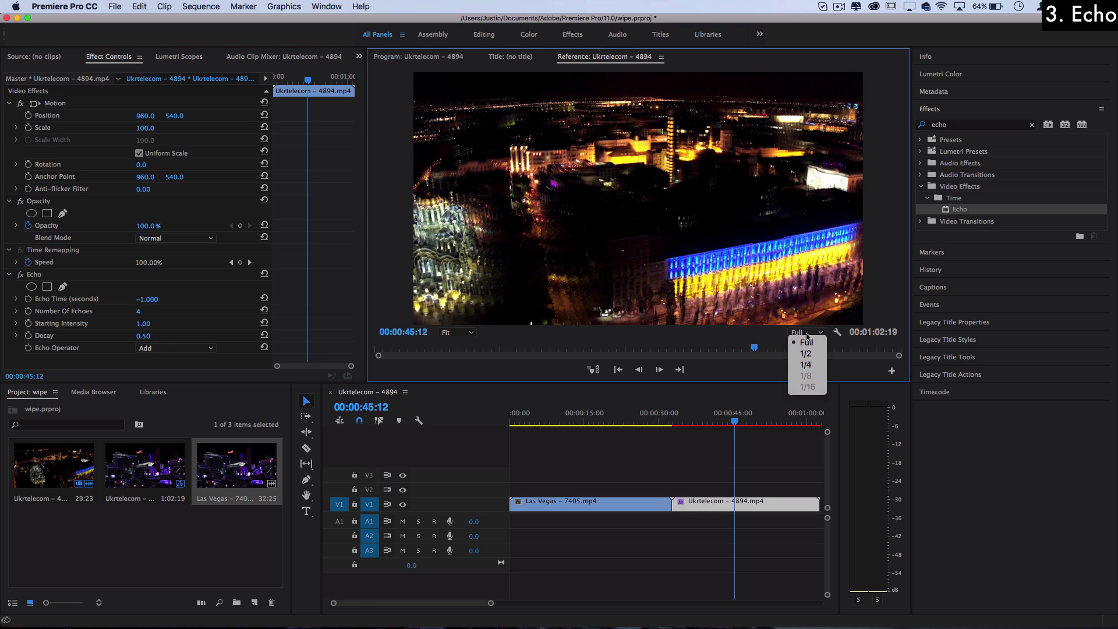
{"action": "left_click", "coordinate": [809, 365]}
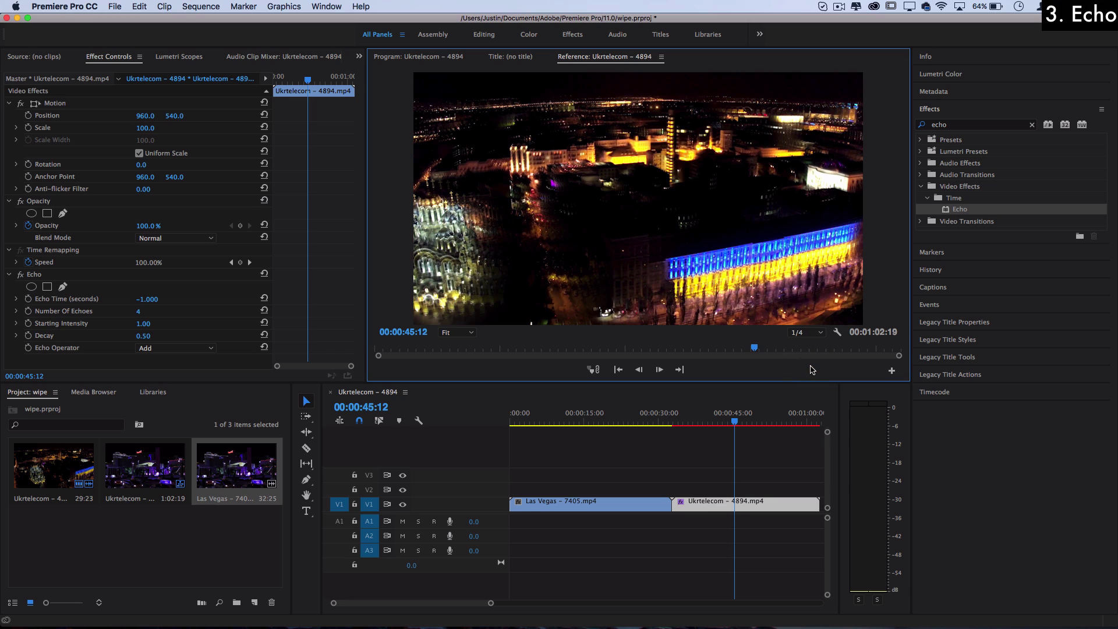
{"action": "left_click", "coordinate": [659, 539]}
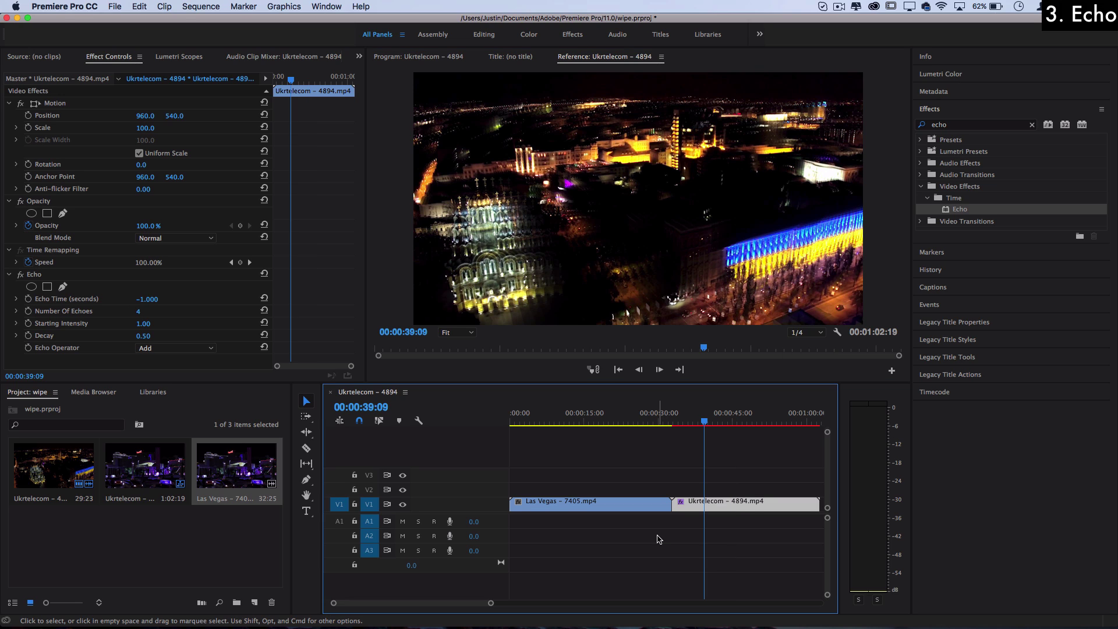
{"action": "key", "text": "Return"}
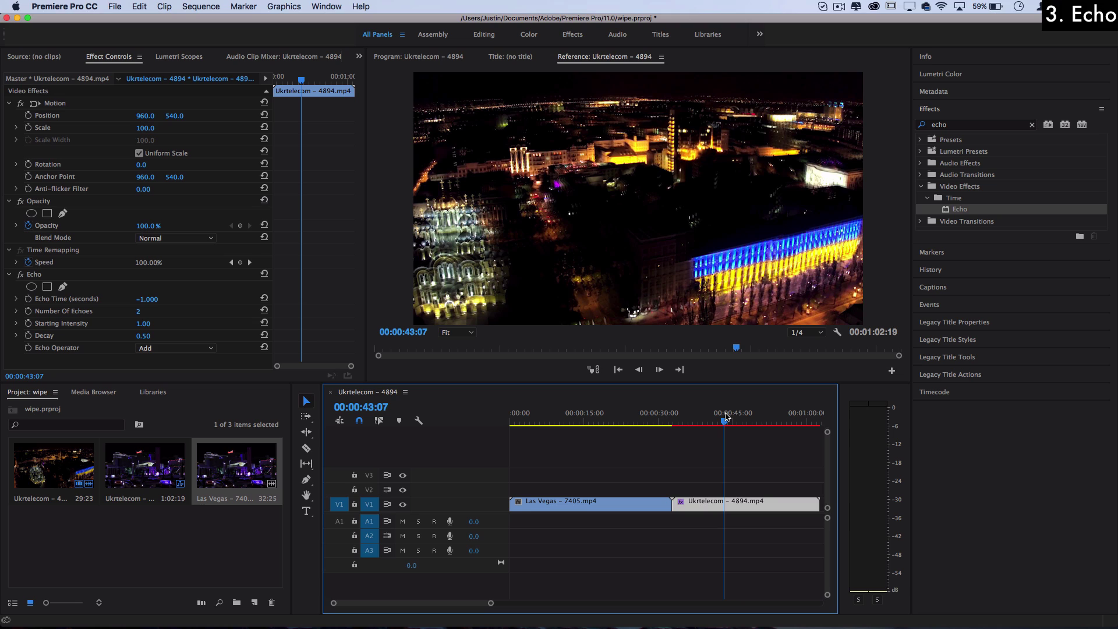
Mark an In point at 43:07 and an Out point further on, then render that range.
{"action": "key", "text": "i"}
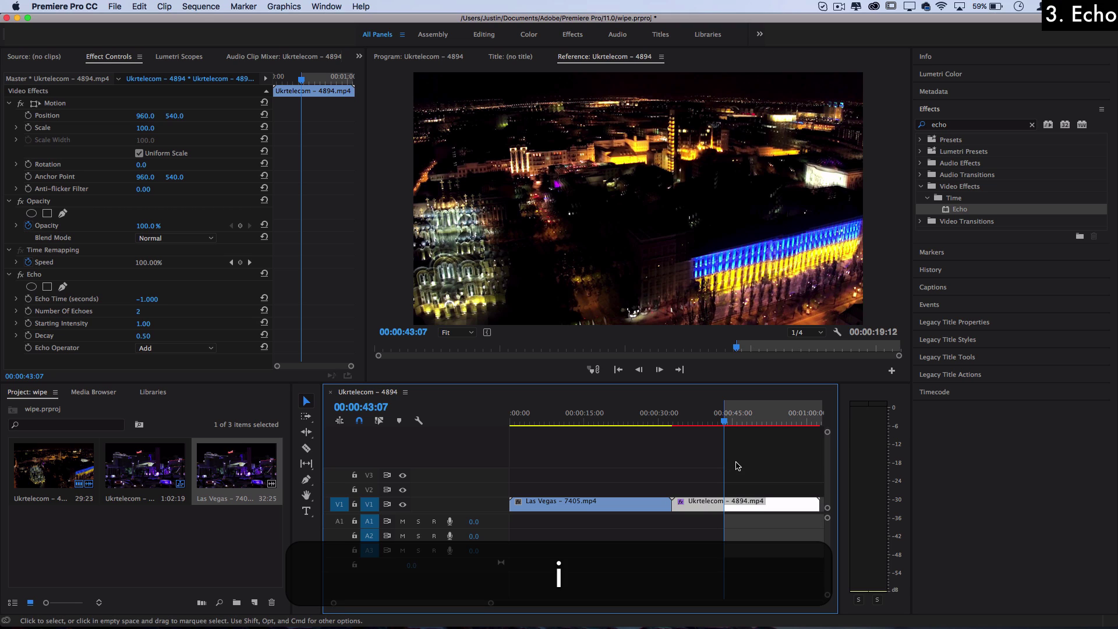
{"action": "left_click_drag", "start_coordinate": [727, 417], "coordinate": [796, 422]}
{"action": "key", "text": "o"}
{"action": "key", "text": "Return"}
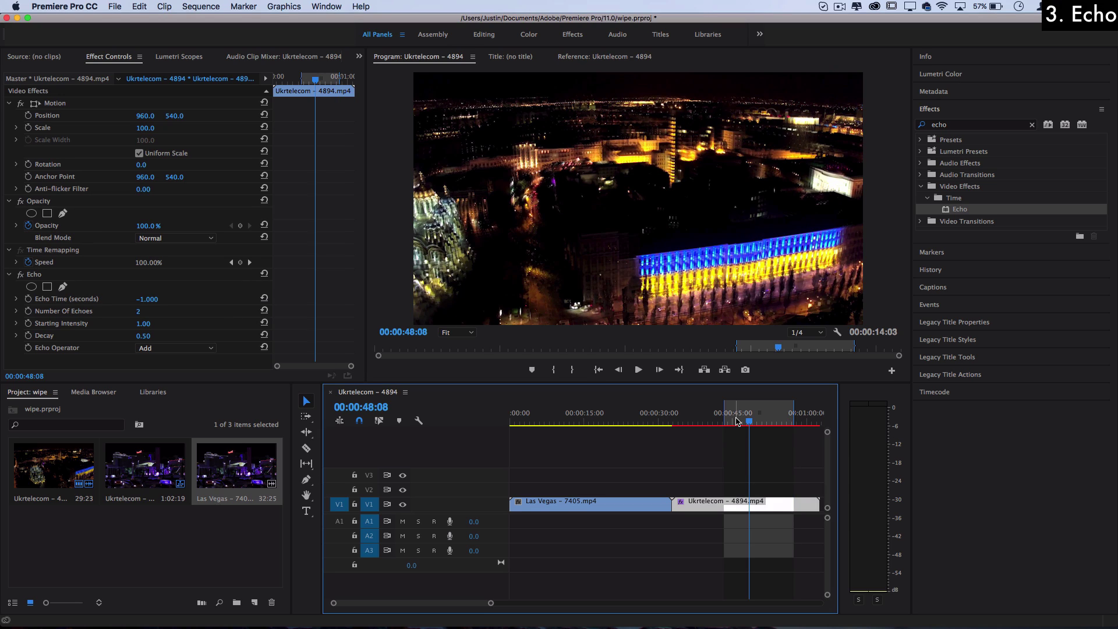
Try the Maximum and Minimum Echo Operators, settle on Screen, and play back the result.
{"action": "left_click", "coordinate": [160, 349]}
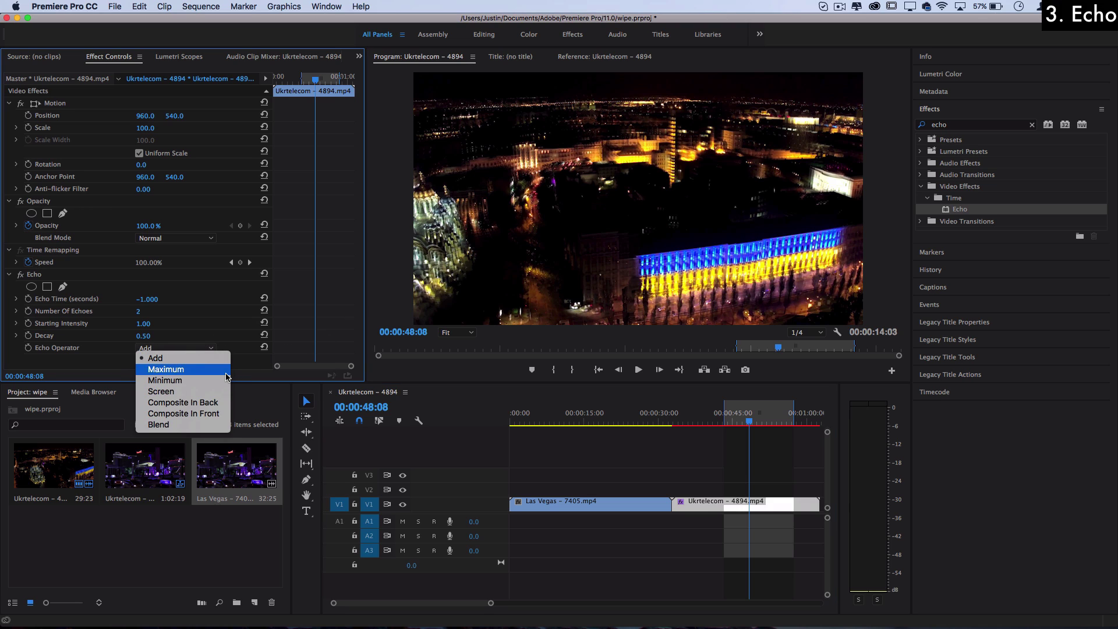
{"action": "left_click", "coordinate": [192, 370]}
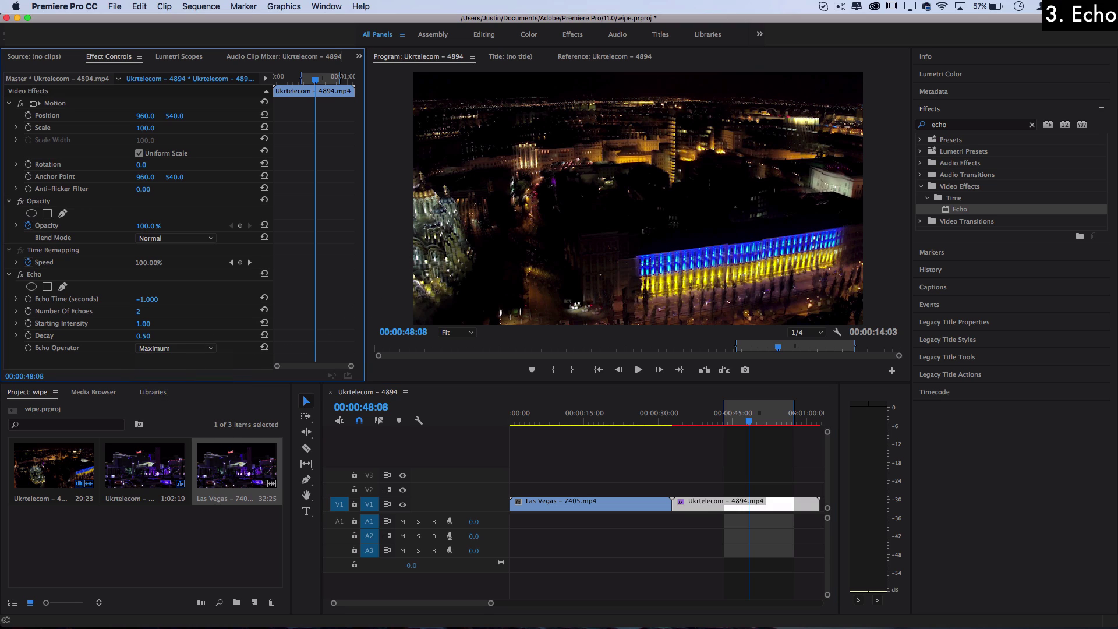
{"action": "left_click", "coordinate": [155, 348]}
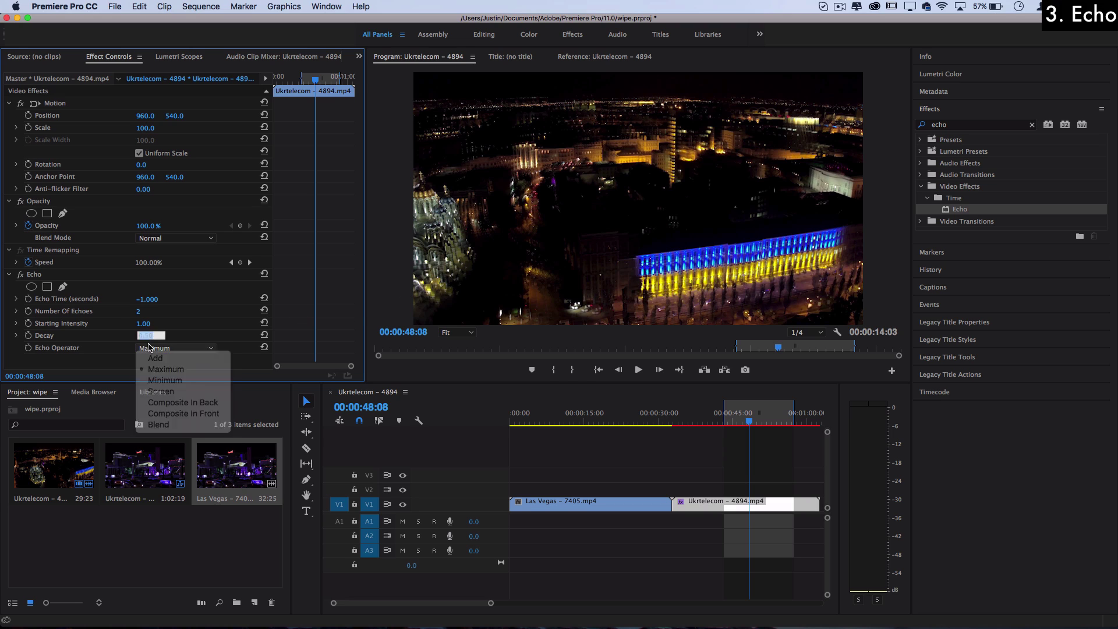
{"action": "left_click", "coordinate": [161, 383]}
{"action": "left_click", "coordinate": [163, 350]}
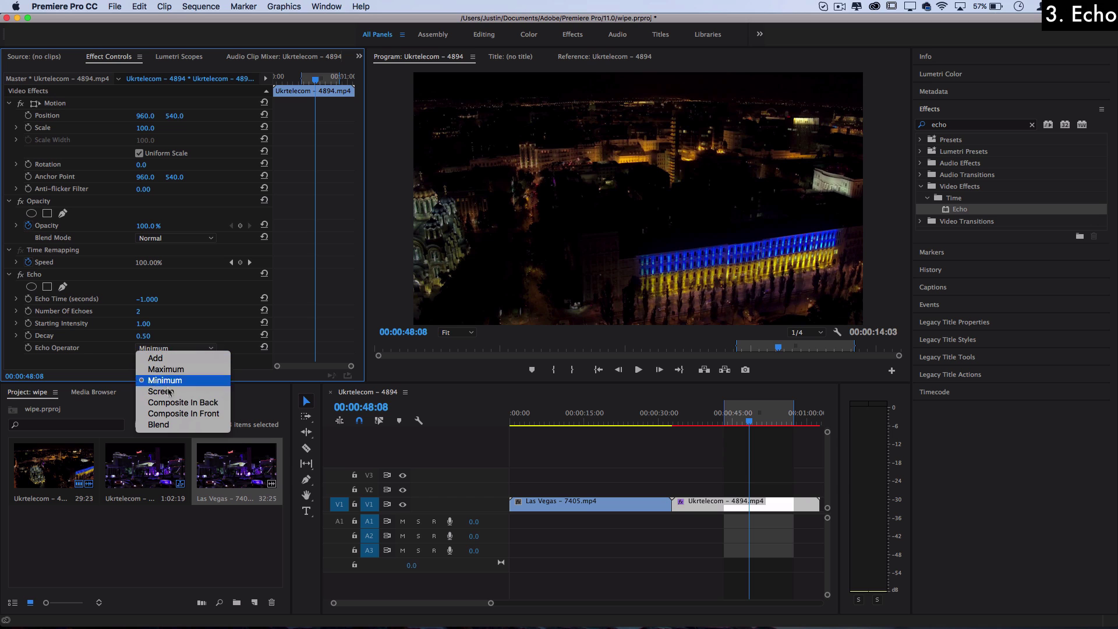
{"action": "left_click", "coordinate": [169, 392]}
{"action": "key", "text": "space"}
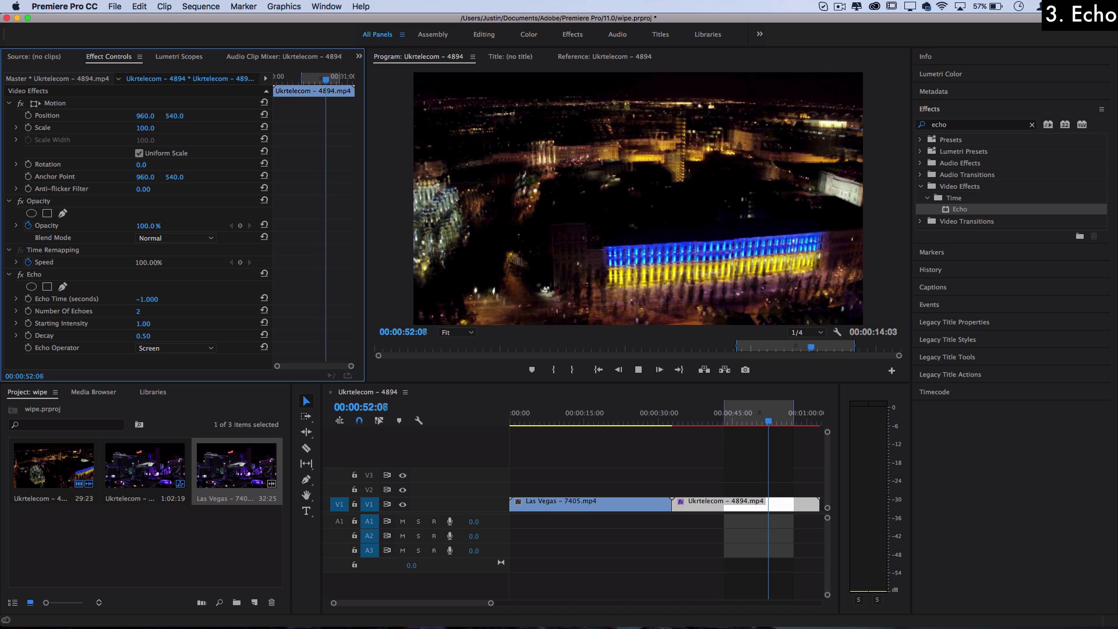
{"action": "key", "text": "space"}
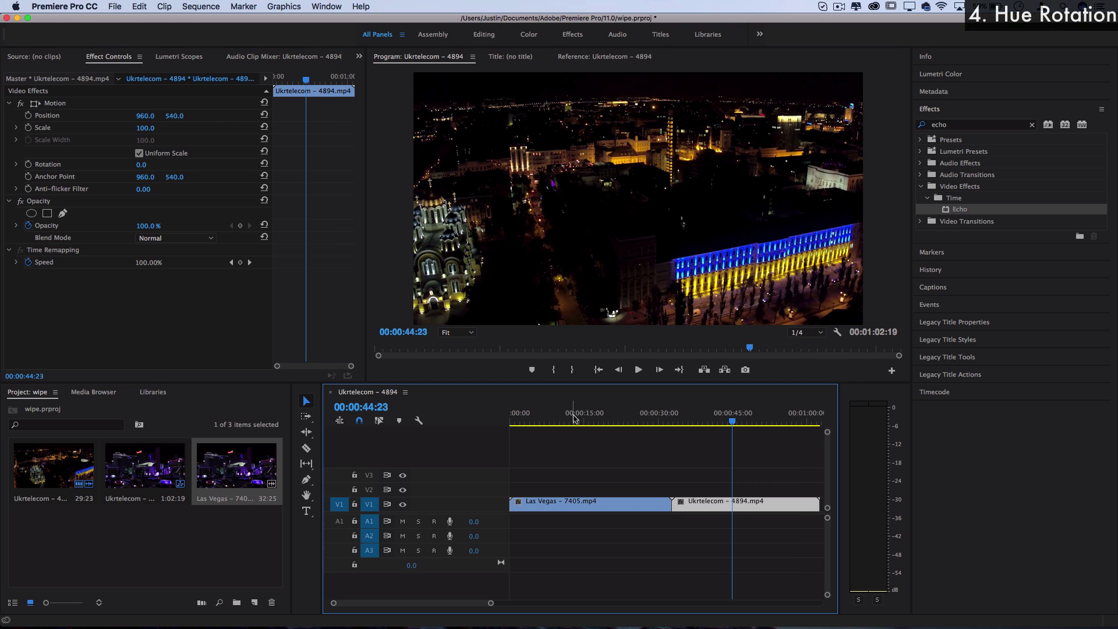
Search 'color hls' and apply Color Balance (HLS) to the Las Vegas - 7405.mp4 clip at 13:01.
{"action": "left_click", "coordinate": [574, 419]}
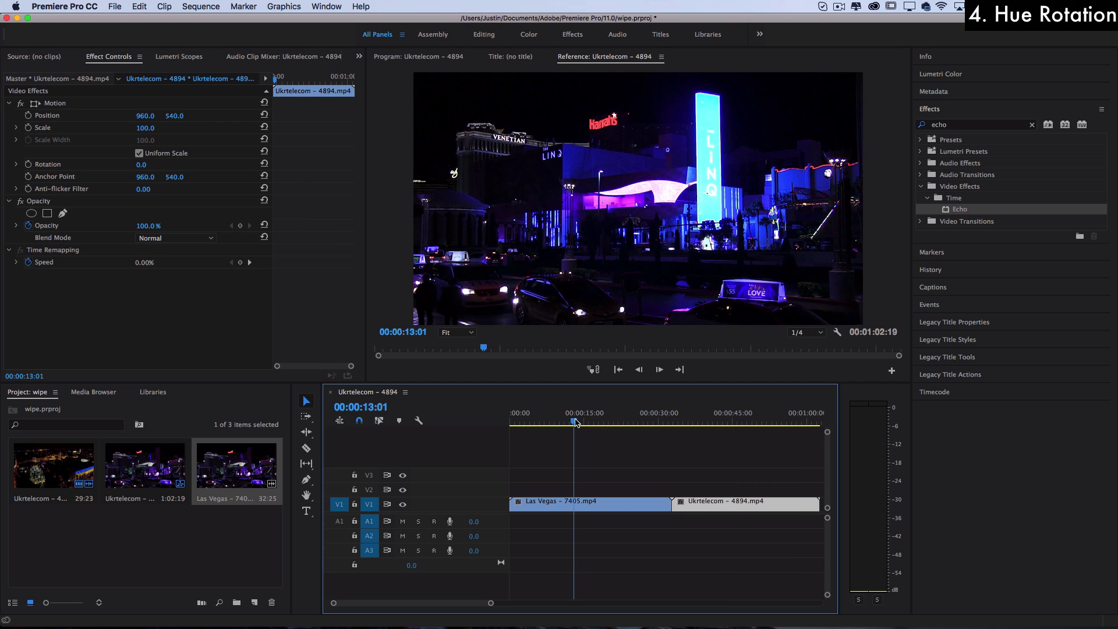
{"action": "left_click", "coordinate": [959, 127]}
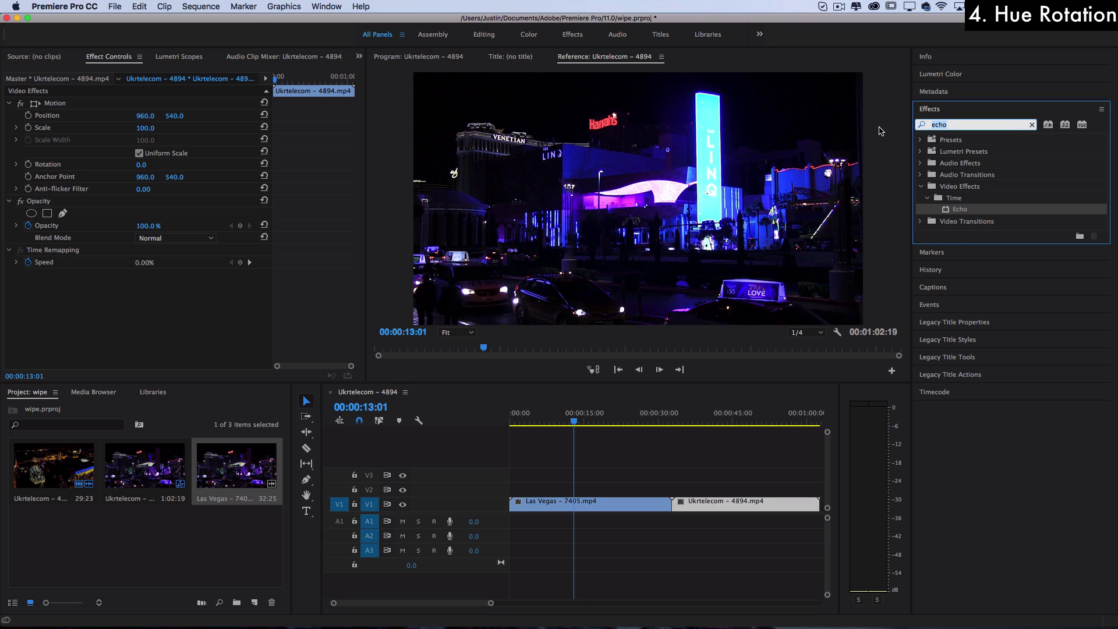
{"action": "type", "text": "color h"}
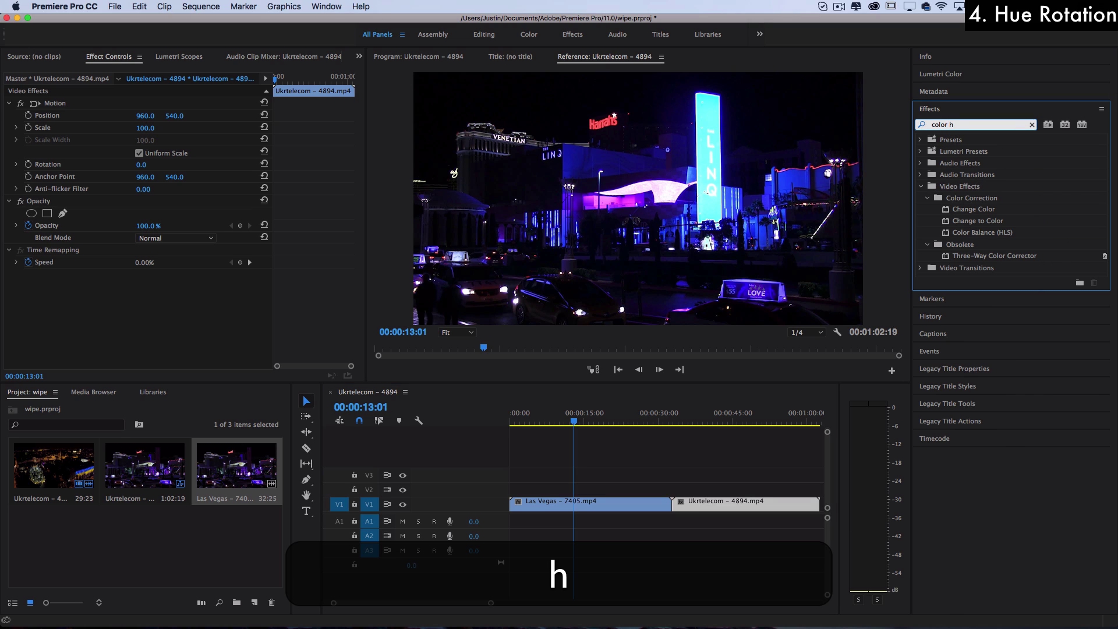
{"action": "type", "text": "ls"}
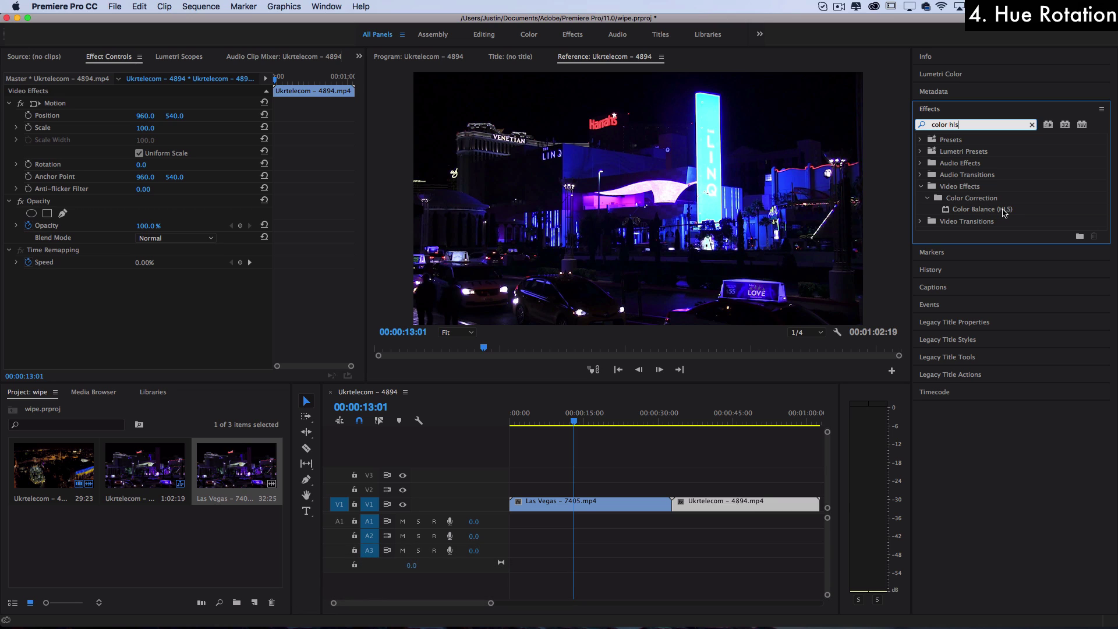
{"action": "left_click_drag", "start_coordinate": [1004, 214], "coordinate": [551, 508]}
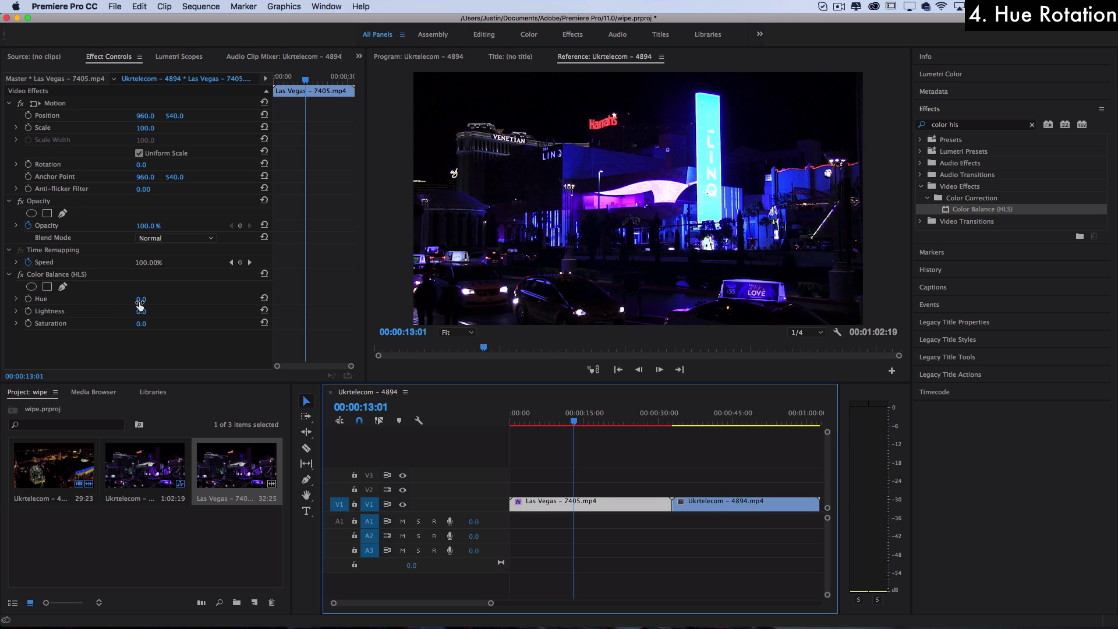
Set the Las Vegas clip's Color Balance (HLS) Hue to 54.0° and preview the pink-magenta neon.
{"action": "left_click_drag", "start_coordinate": [140, 304], "coordinate": [111, 302]}
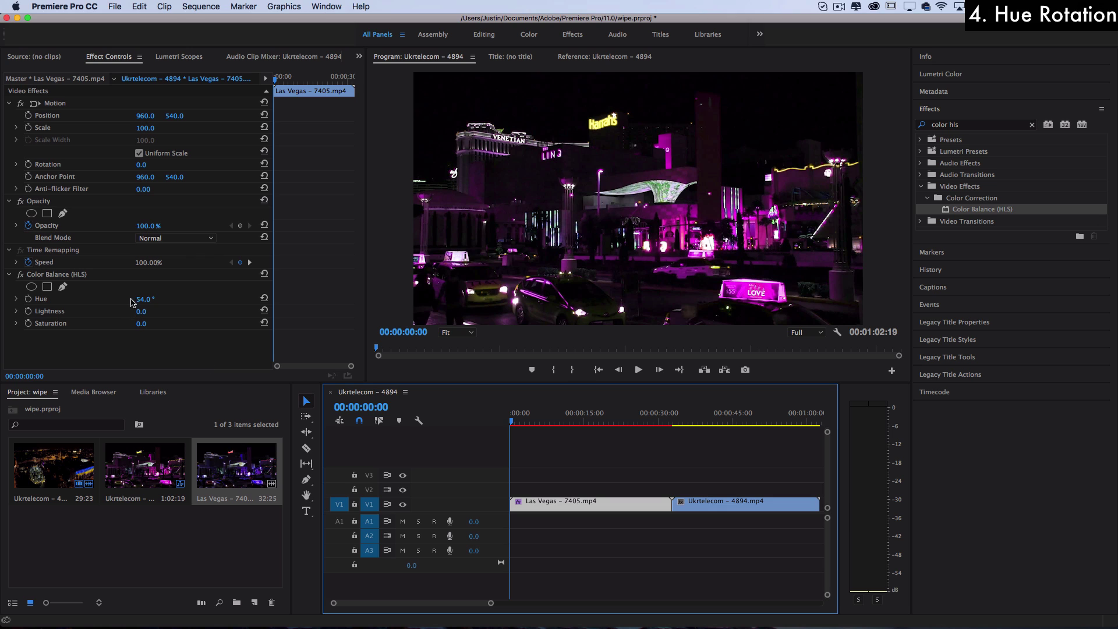
{"action": "mouse_move", "coordinate": [138, 299]}
{"action": "left_mouse_down"}
{"action": "mouse_move", "coordinate": [64, 299]}
{"action": "mouse_move", "coordinate": [138, 299]}
{"action": "left_mouse_up"}
{"action": "key", "text": "space"}
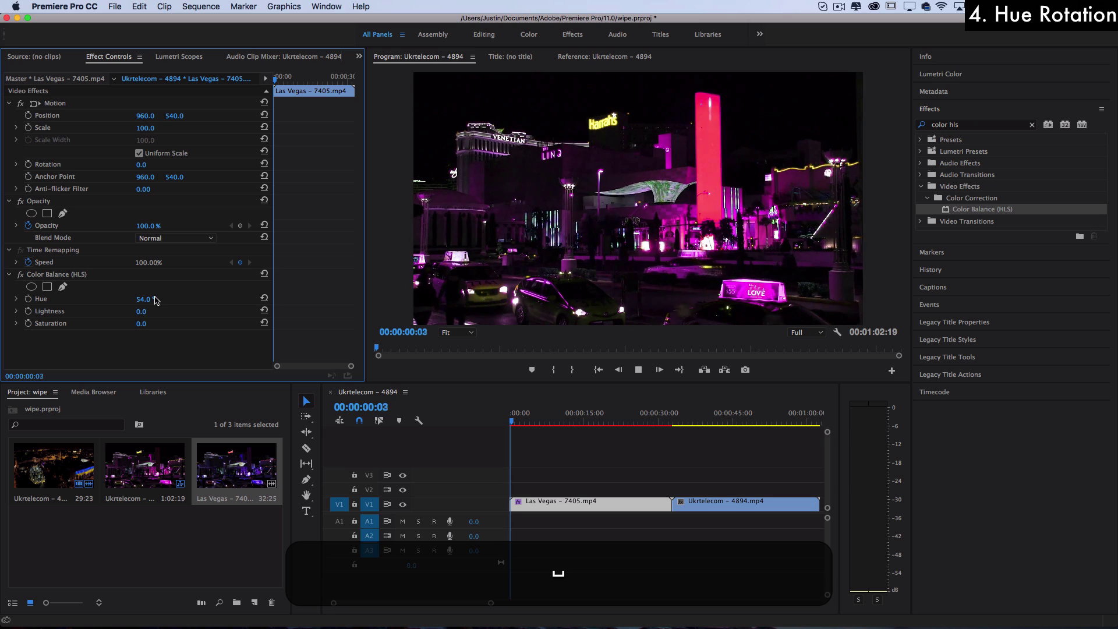
{"action": "key", "text": "space"}
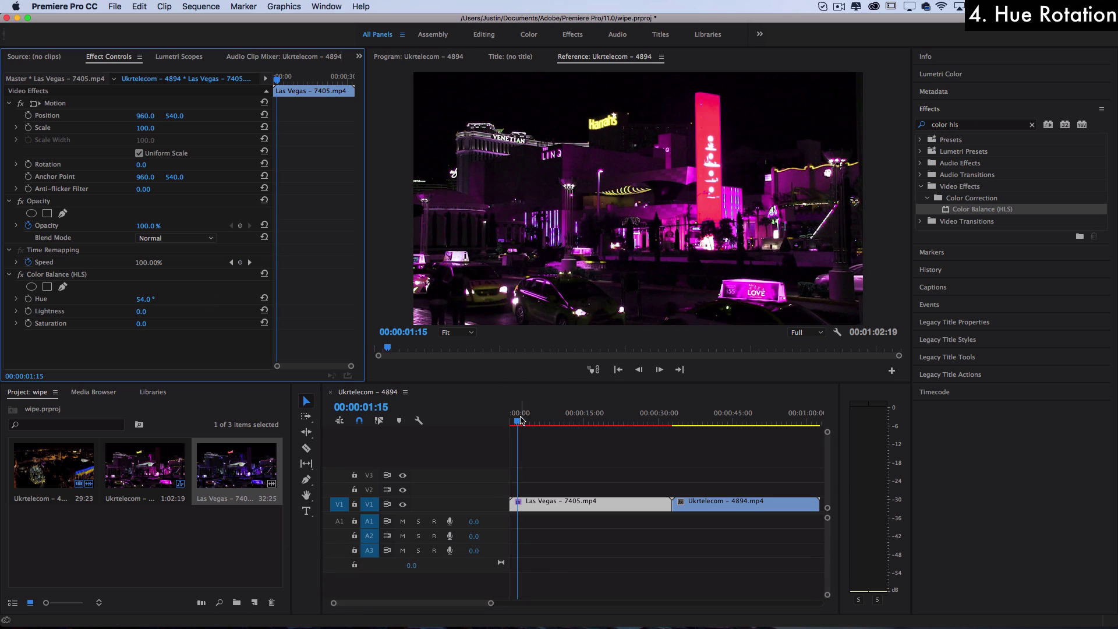
Enable Hue keyframing at the start of the sequence.
{"action": "left_click_drag", "start_coordinate": [519, 423], "coordinate": [510, 423]}
{"action": "left_click", "coordinate": [28, 299]}
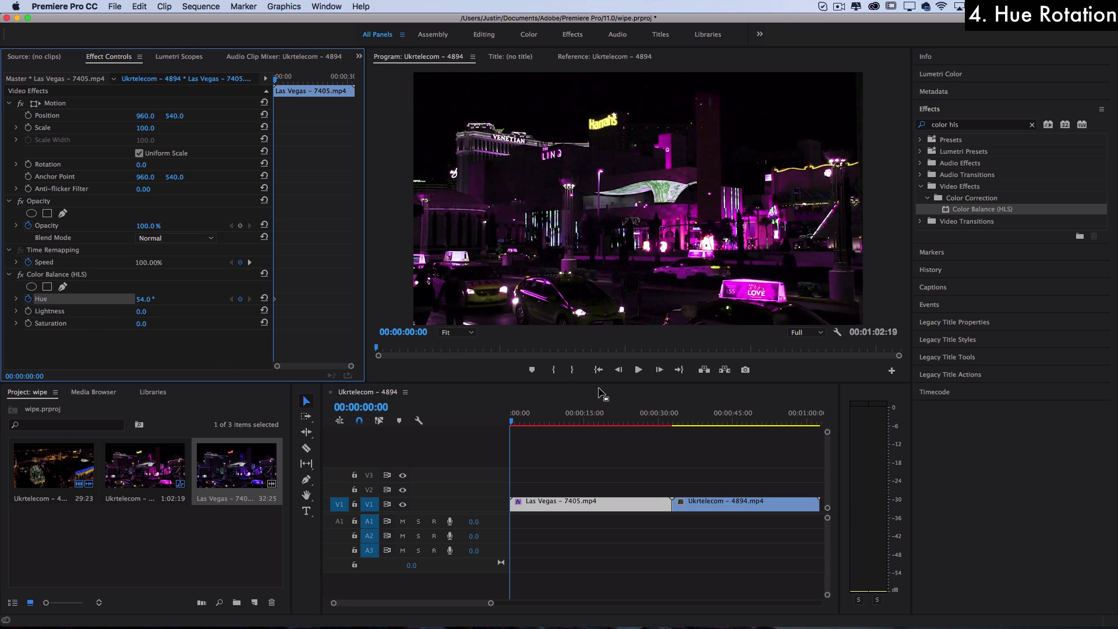
{"action": "left_click", "coordinate": [543, 422]}
Add a Hue keyframe past a full rotation at 00:00:32:02 and play back the cycling colours.
{"action": "left_click_drag", "start_coordinate": [544, 422], "coordinate": [669, 424]}
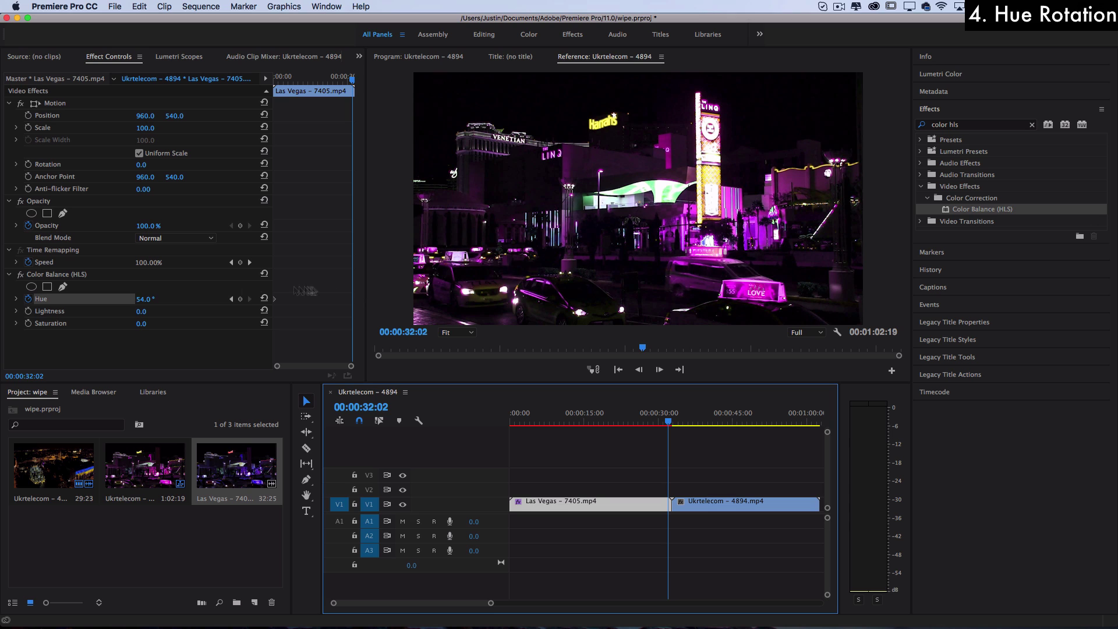
{"action": "left_click_drag", "start_coordinate": [140, 299], "coordinate": [385, 299]}
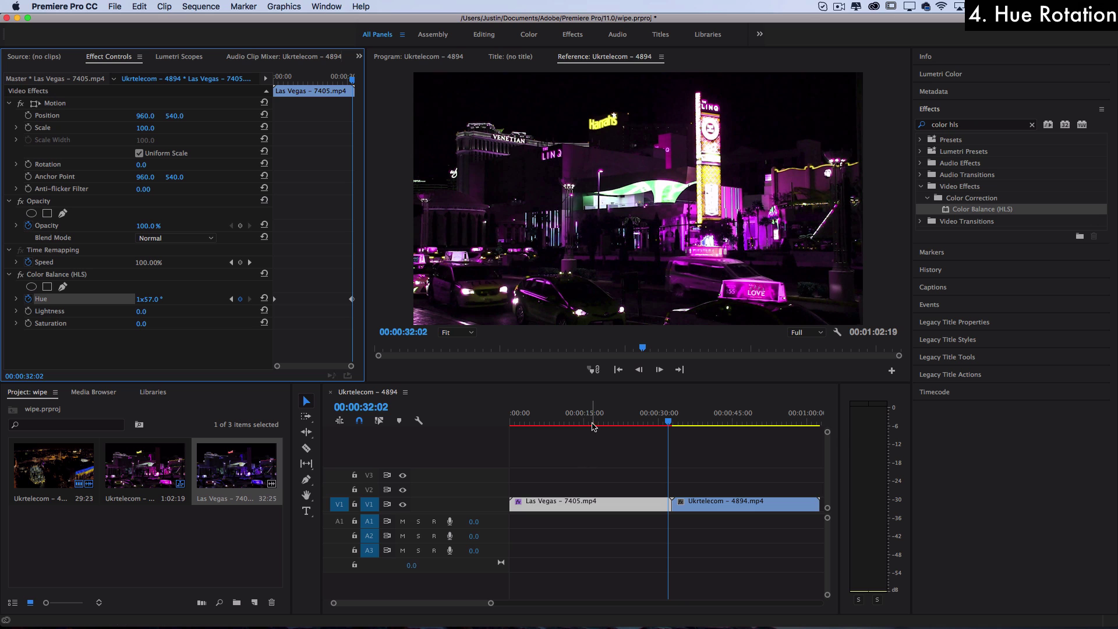
{"action": "key", "text": "space"}
{"action": "left_click", "coordinate": [545, 422]}
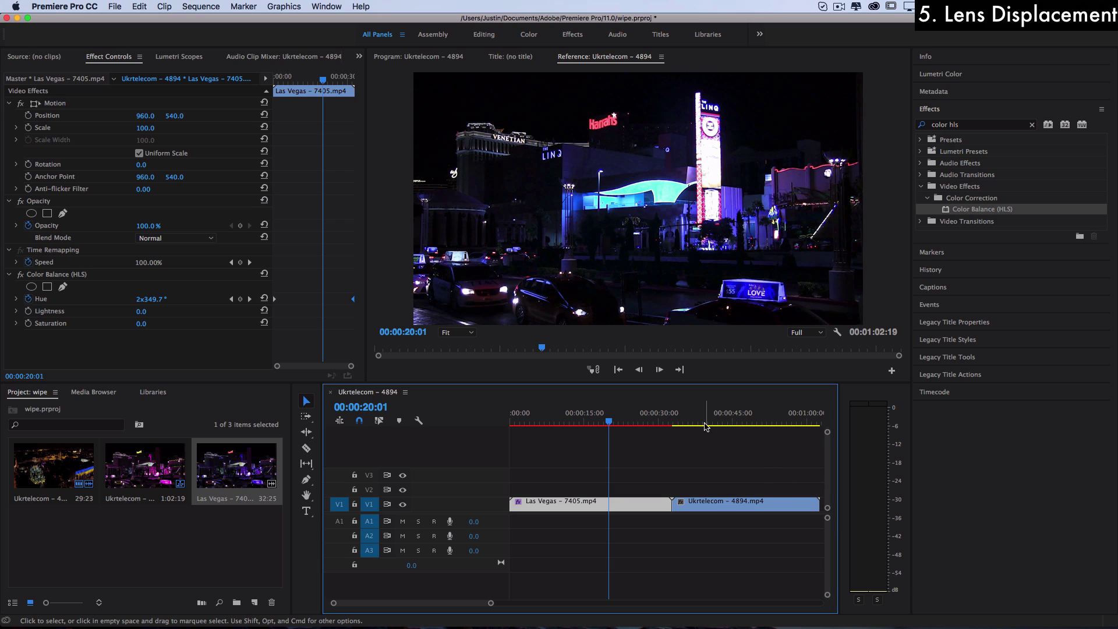
Apply Video Effects > Distort > Lens Distortion to the Ukrtelecom clip at 39:07.
{"action": "left_click", "coordinate": [705, 426]}
{"action": "left_click", "coordinate": [1032, 125]}
{"action": "left_click", "coordinate": [920, 187]}
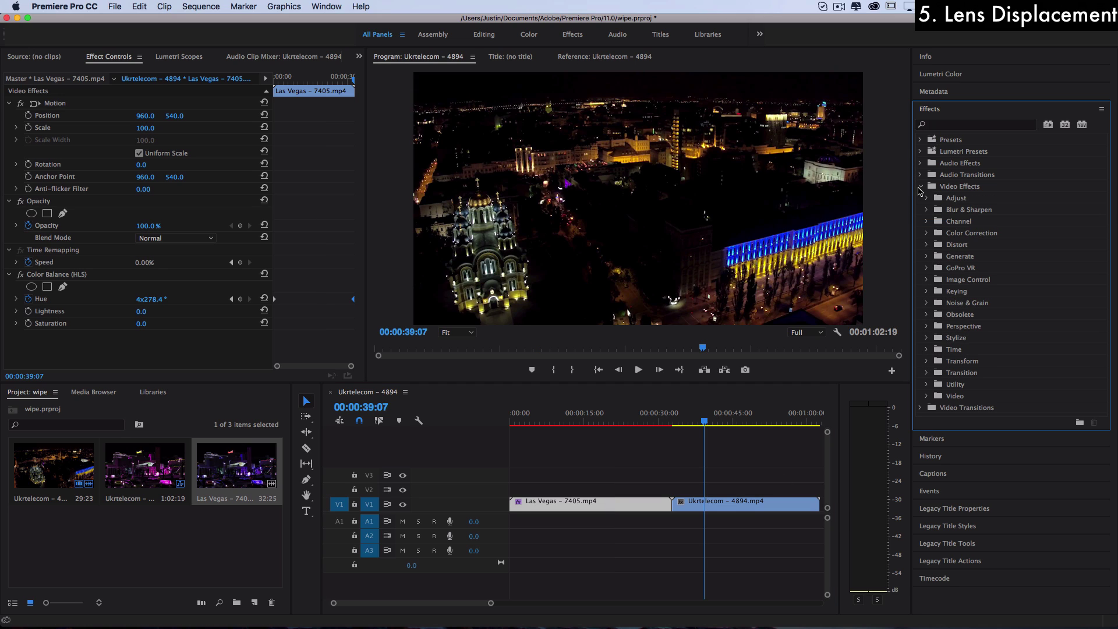
{"action": "left_click", "coordinate": [927, 245]}
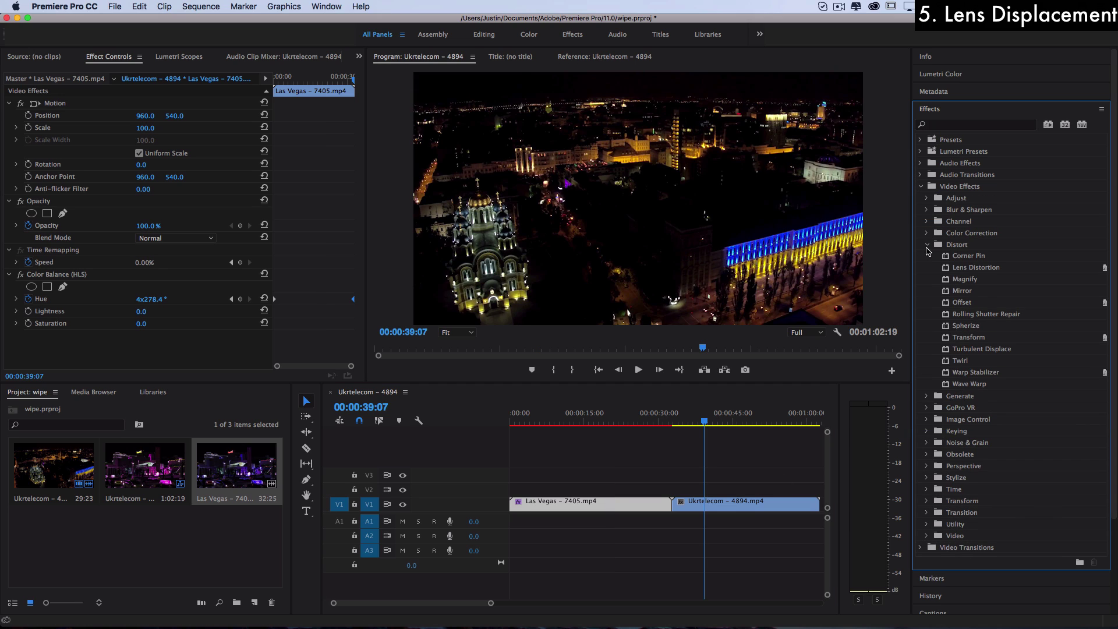
{"action": "left_click", "coordinate": [986, 272]}
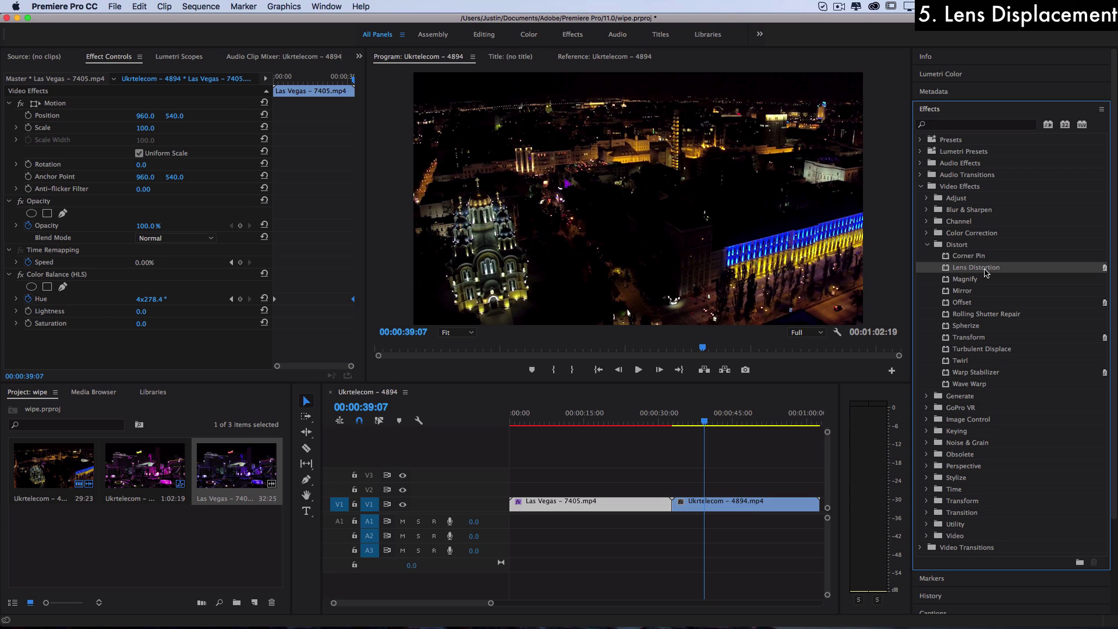
{"action": "left_click_drag", "start_coordinate": [986, 271], "coordinate": [533, 298]}
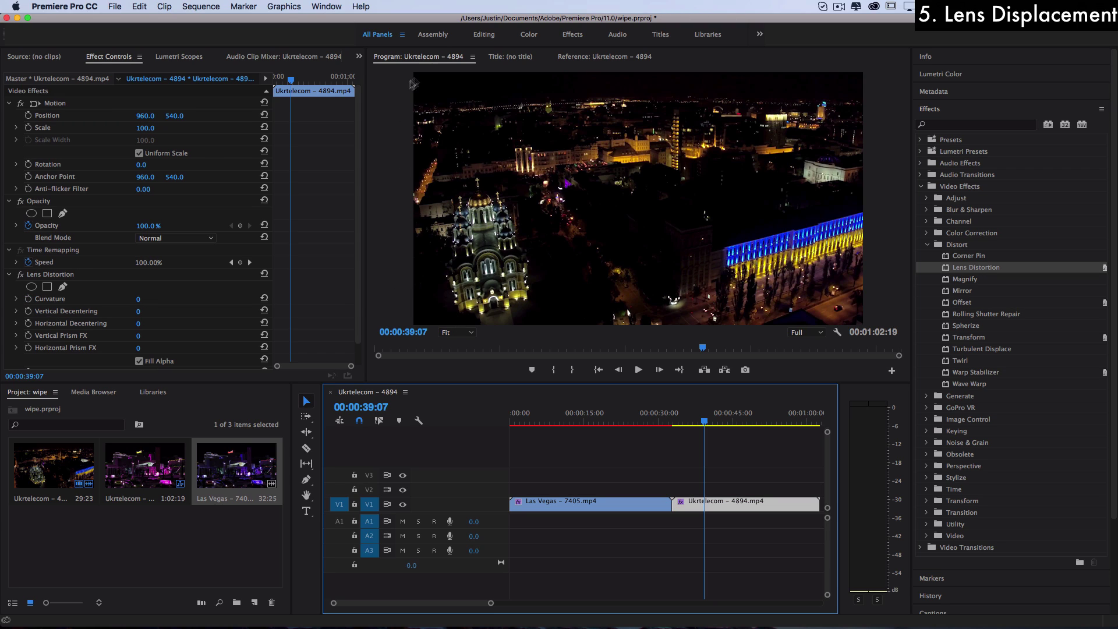
Set Lens Distortion Curvature to -50 and preview the fisheye warp.
{"action": "left_click_drag", "start_coordinate": [138, 299], "coordinate": [151, 300]}
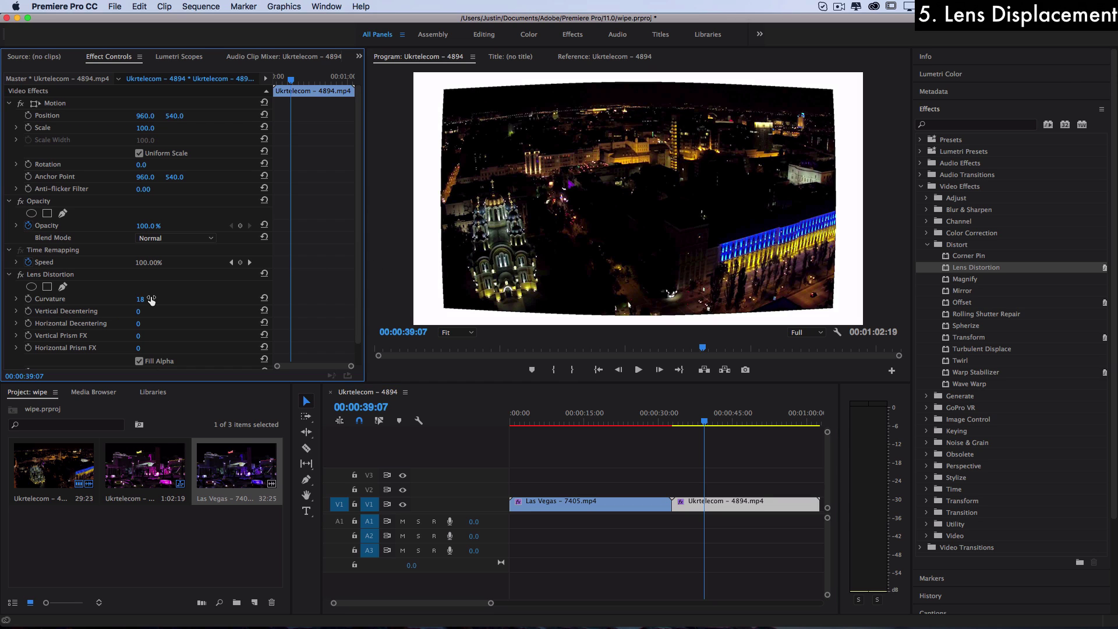
{"action": "left_click_drag", "start_coordinate": [141, 298], "coordinate": [105, 298]}
{"action": "key", "text": "space"}
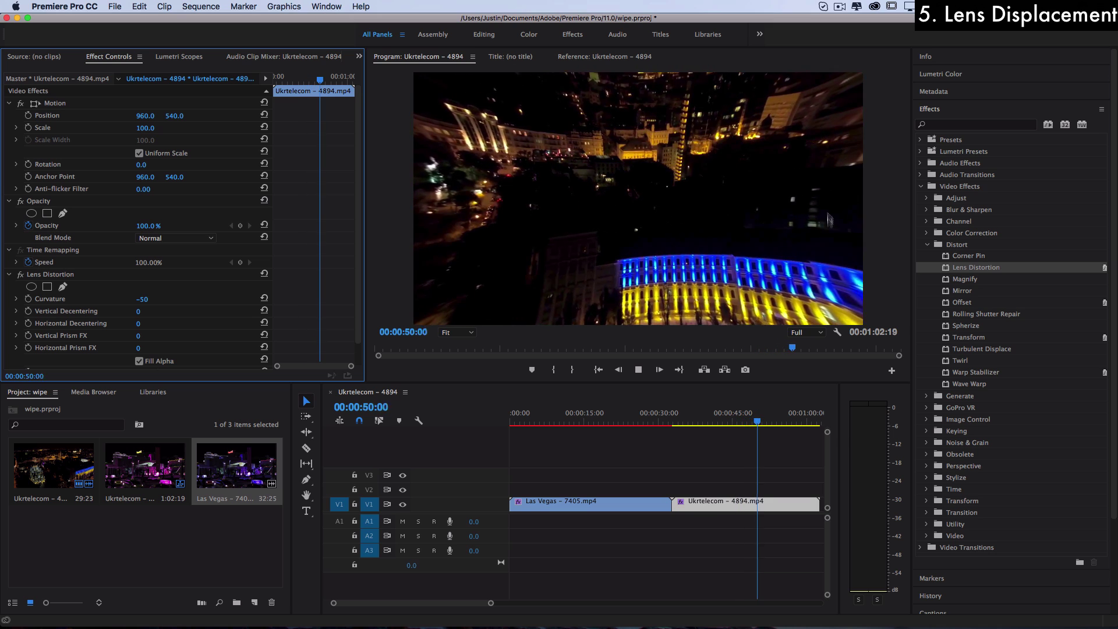
{"action": "left_click", "coordinate": [721, 423]}
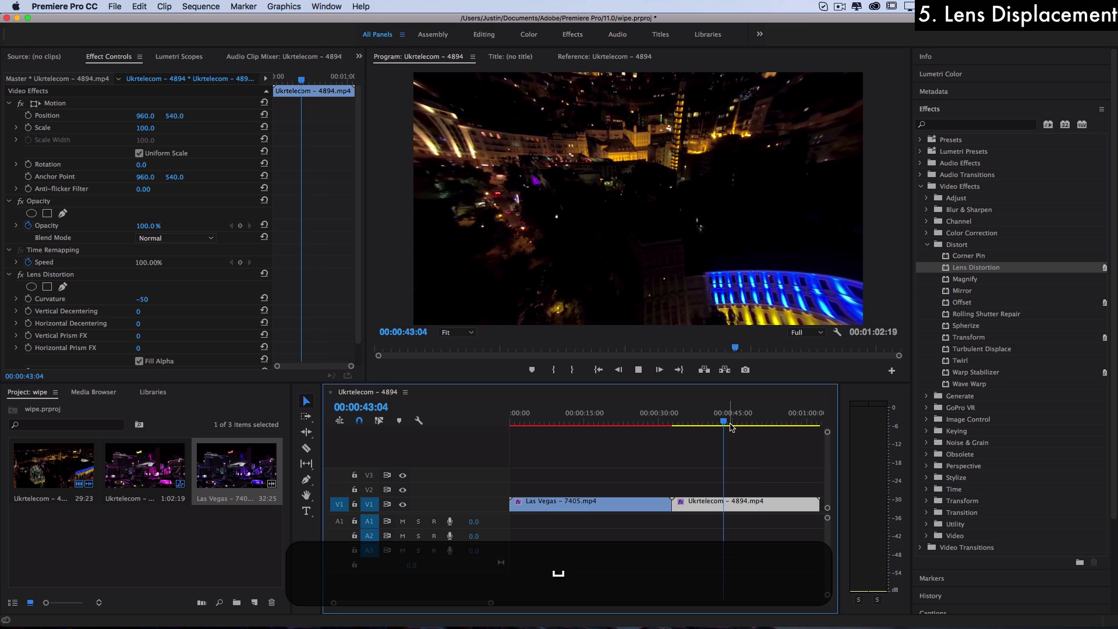